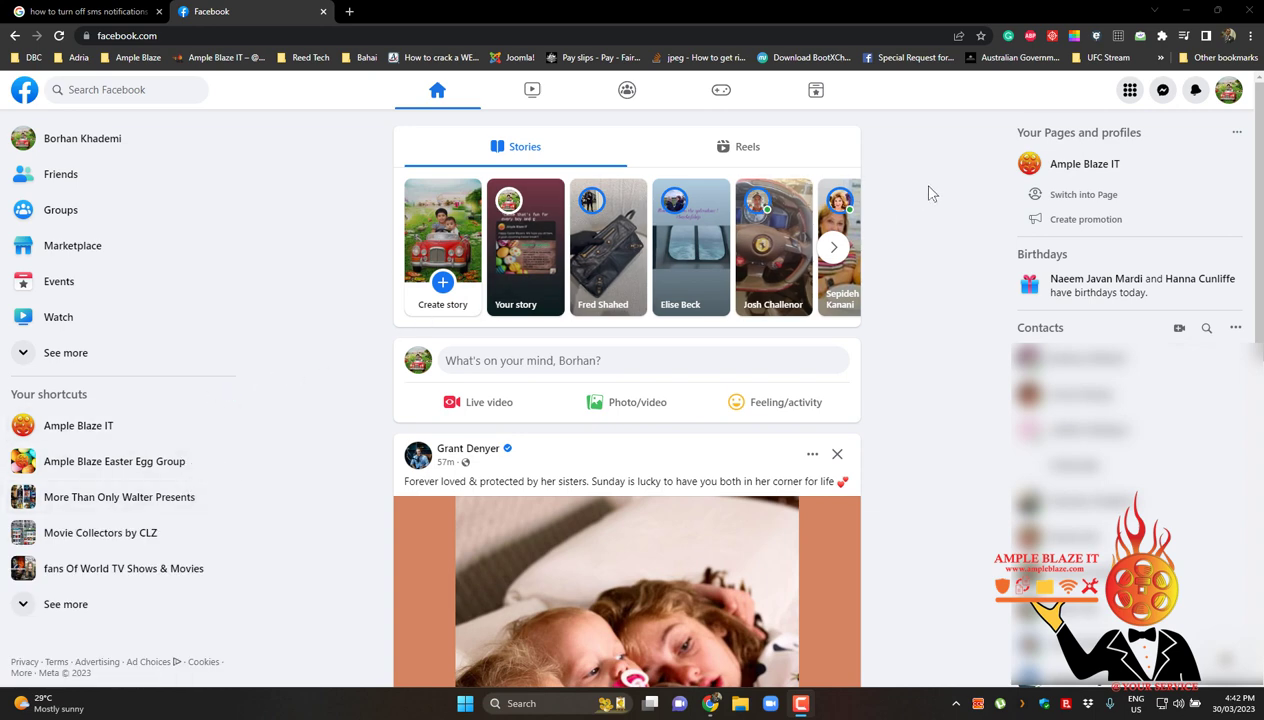
- Open the notification settings of the Facebook account
click(1222, 100)
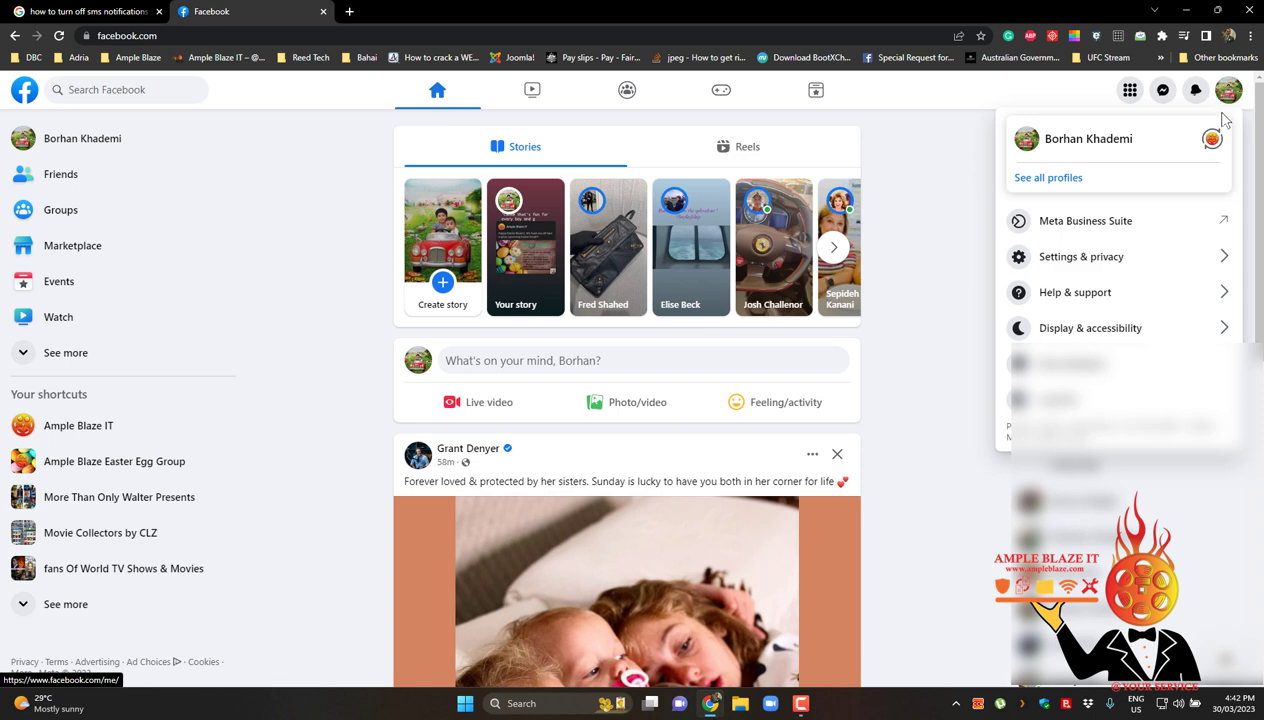
click(1107, 262)
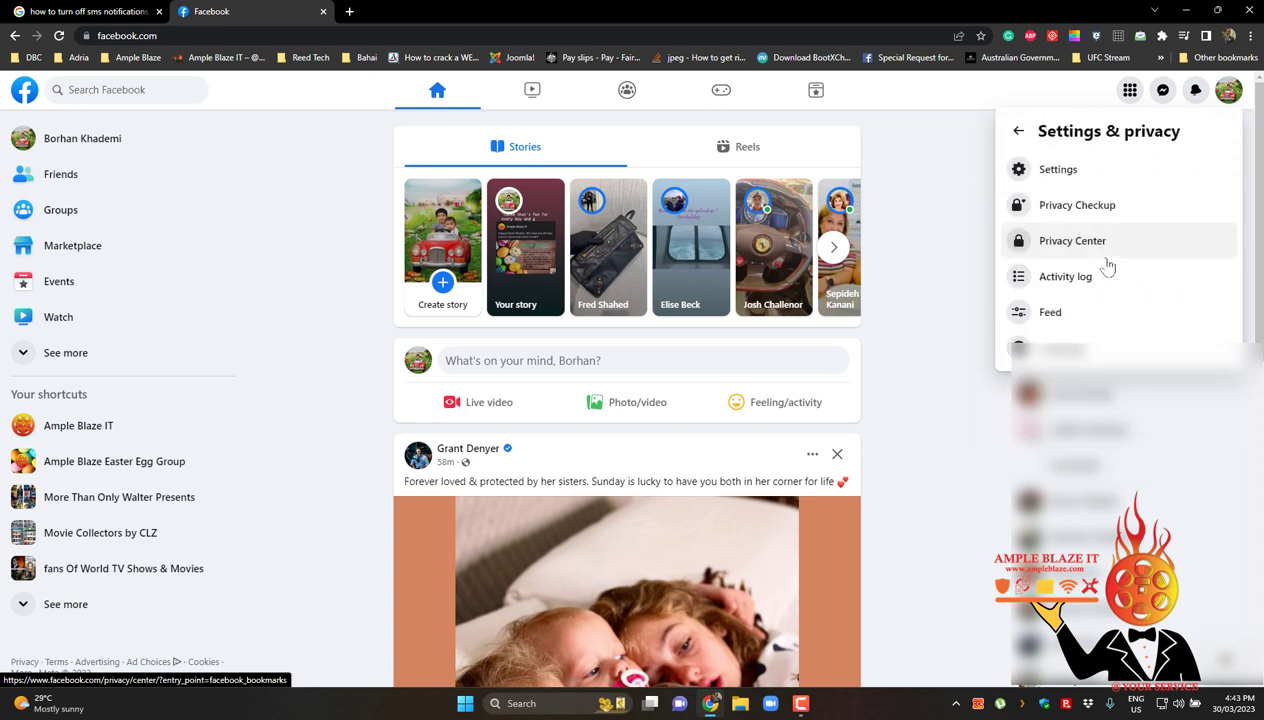
click(1058, 172)
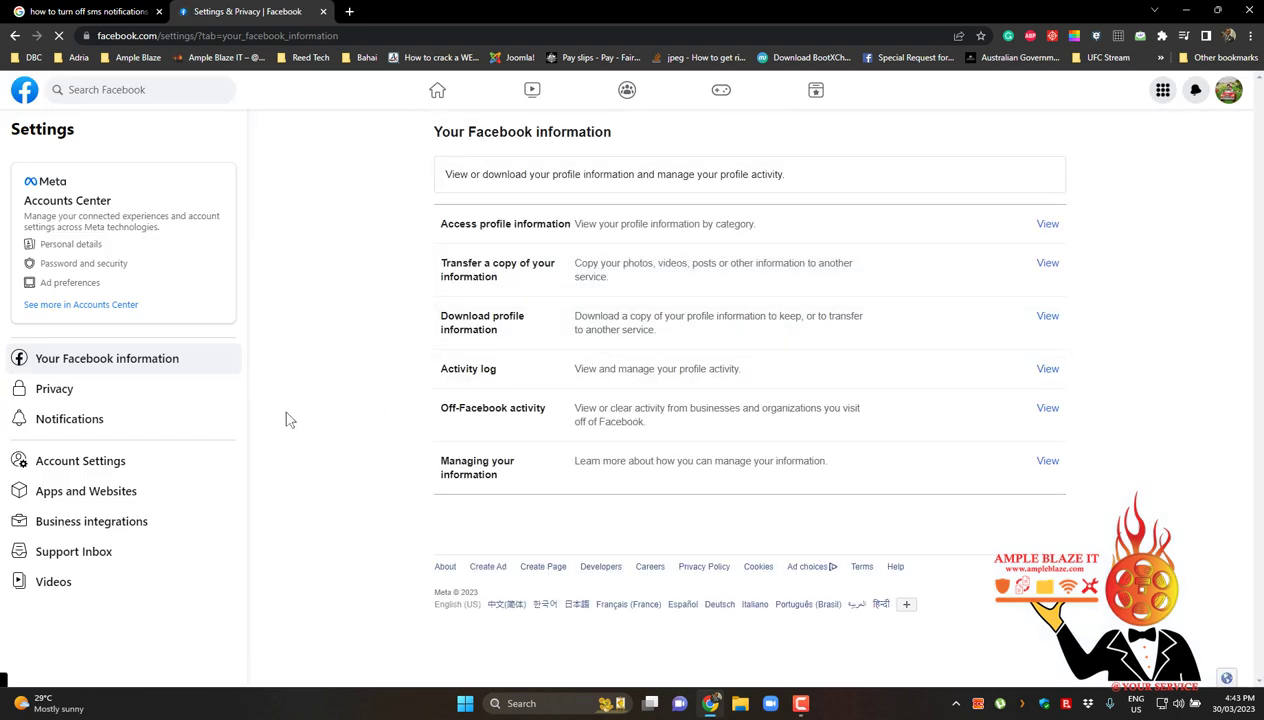
click(55, 427)
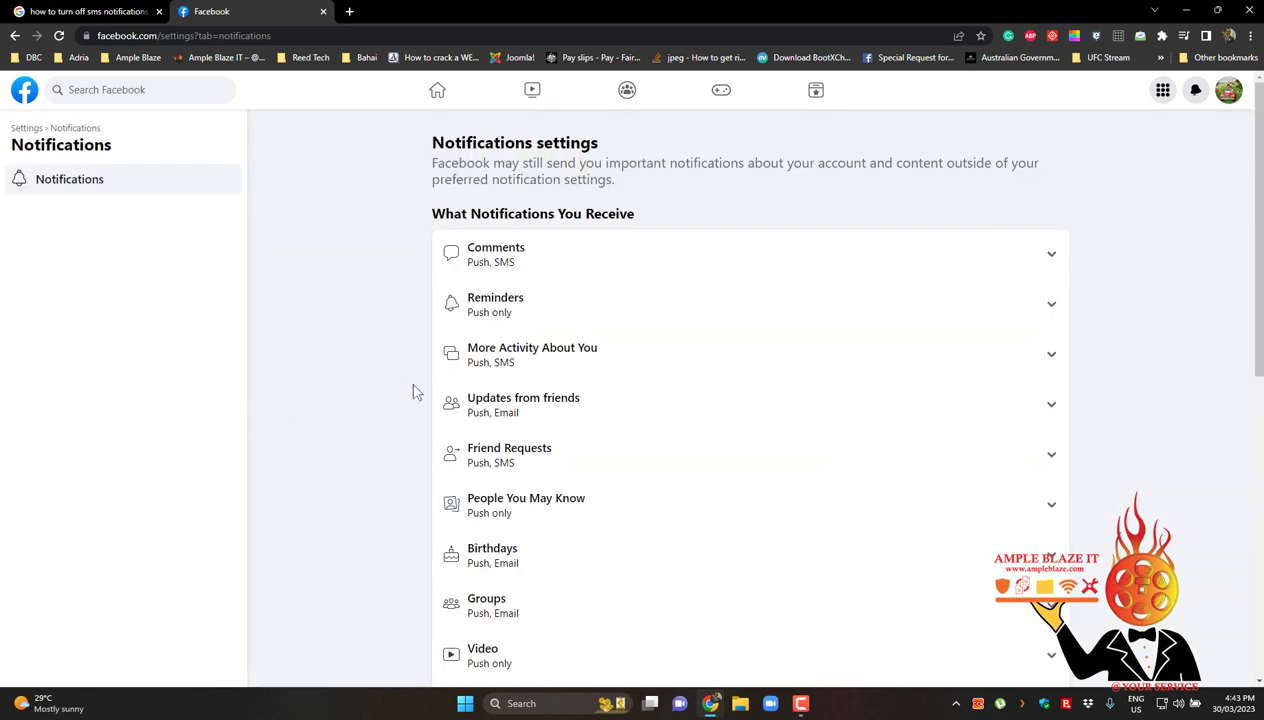
- Turn off SMS notifications for both Comments and More Activity About You
click(608, 276)
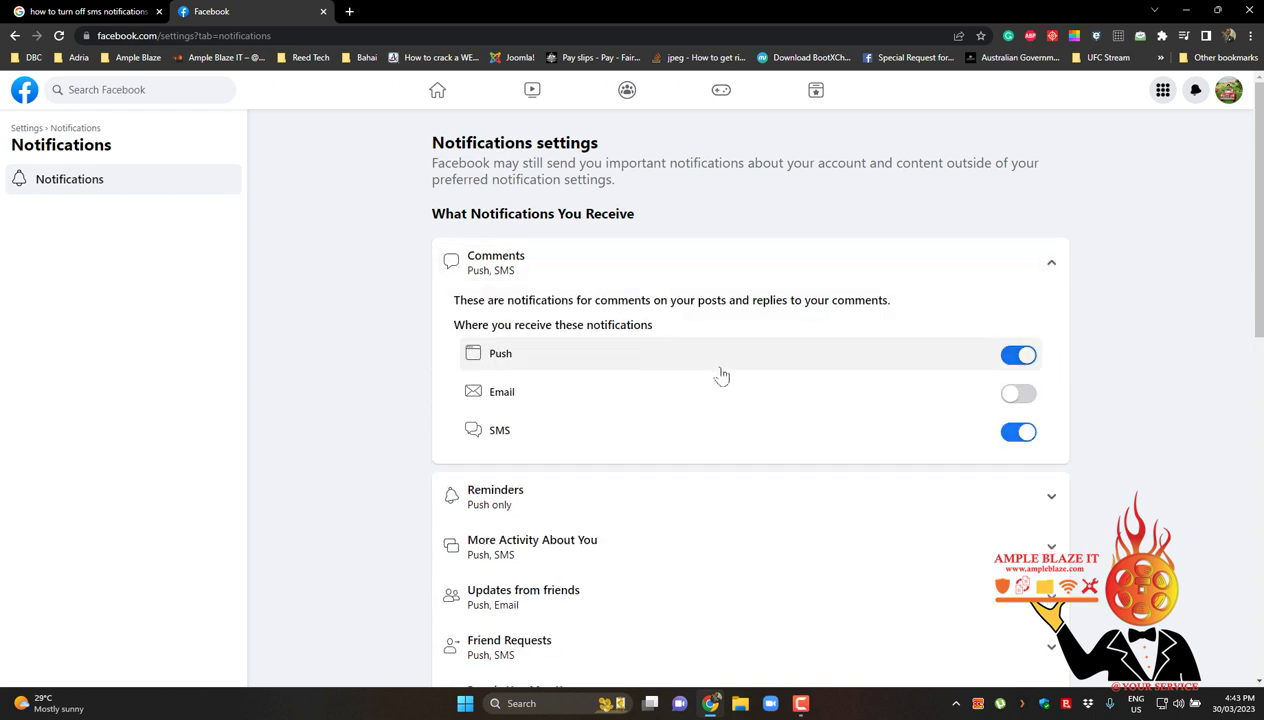
click(1027, 434)
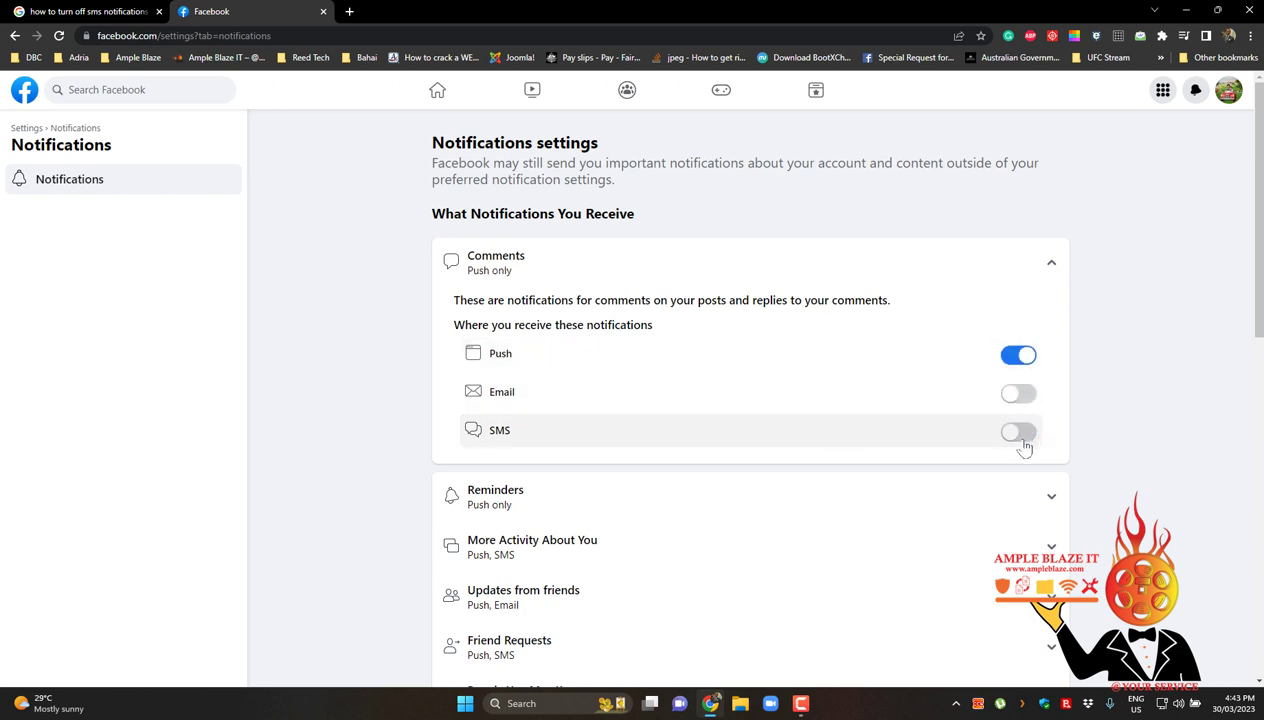
scroll(789, 397, down, 2)
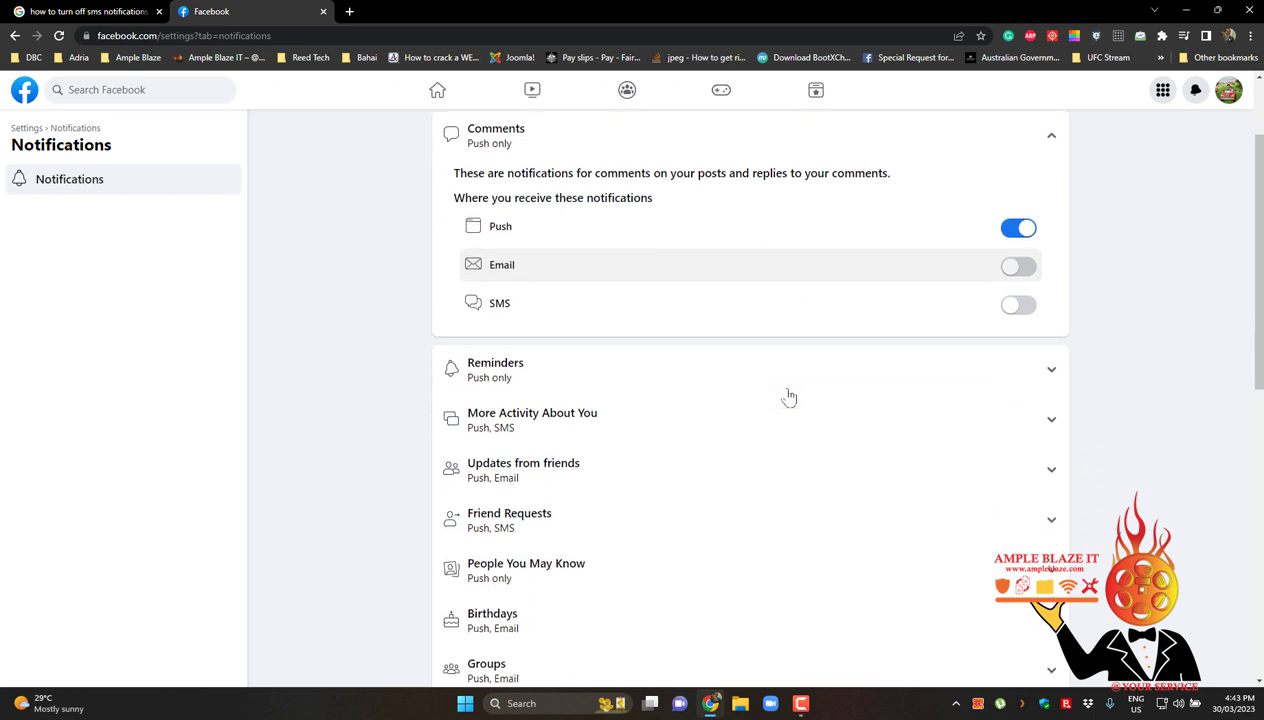
click(590, 412)
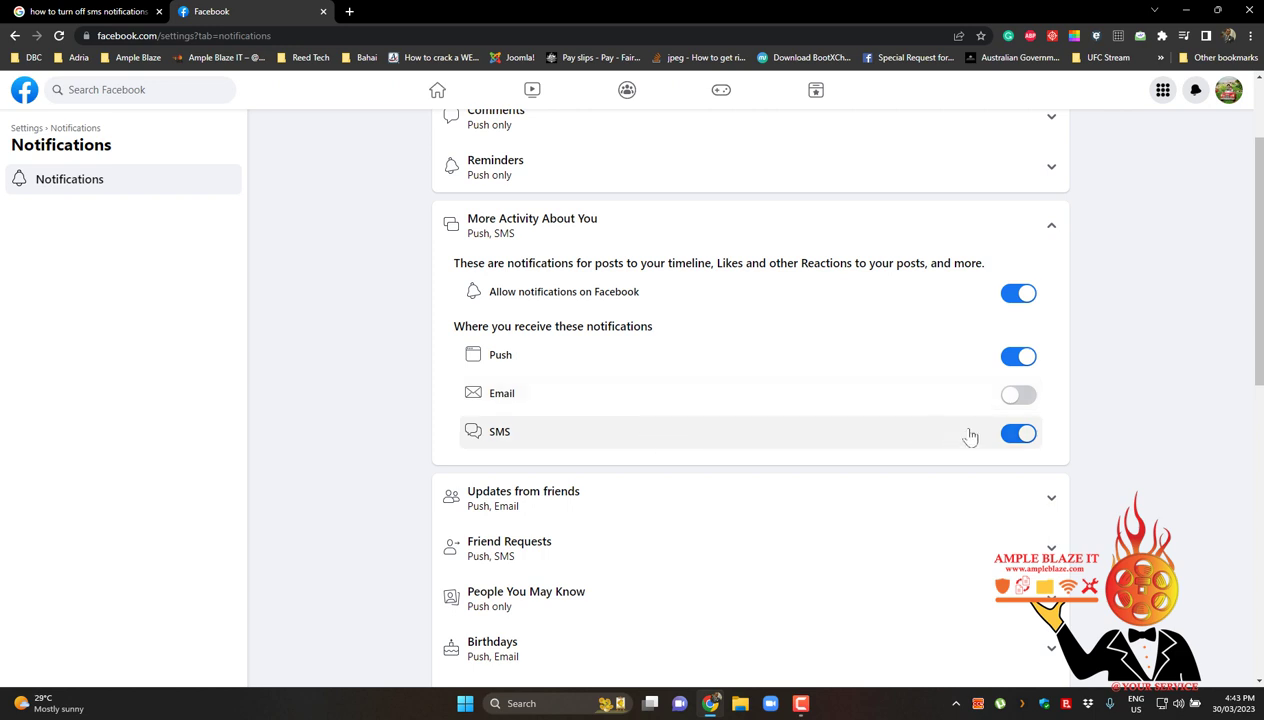
click(1015, 433)
- Turn off SMS notifications for Friend Requests
scroll(841, 437, down, 1)
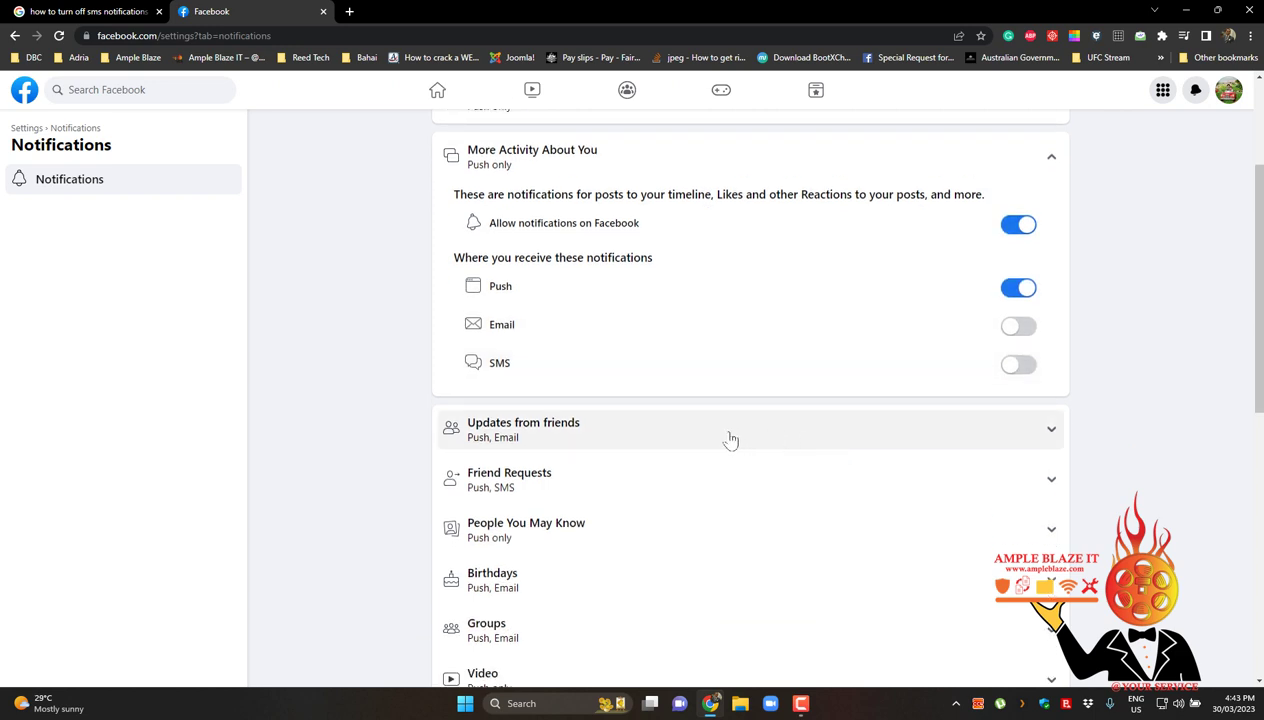
scroll(690, 428, down, 1)
click(643, 415)
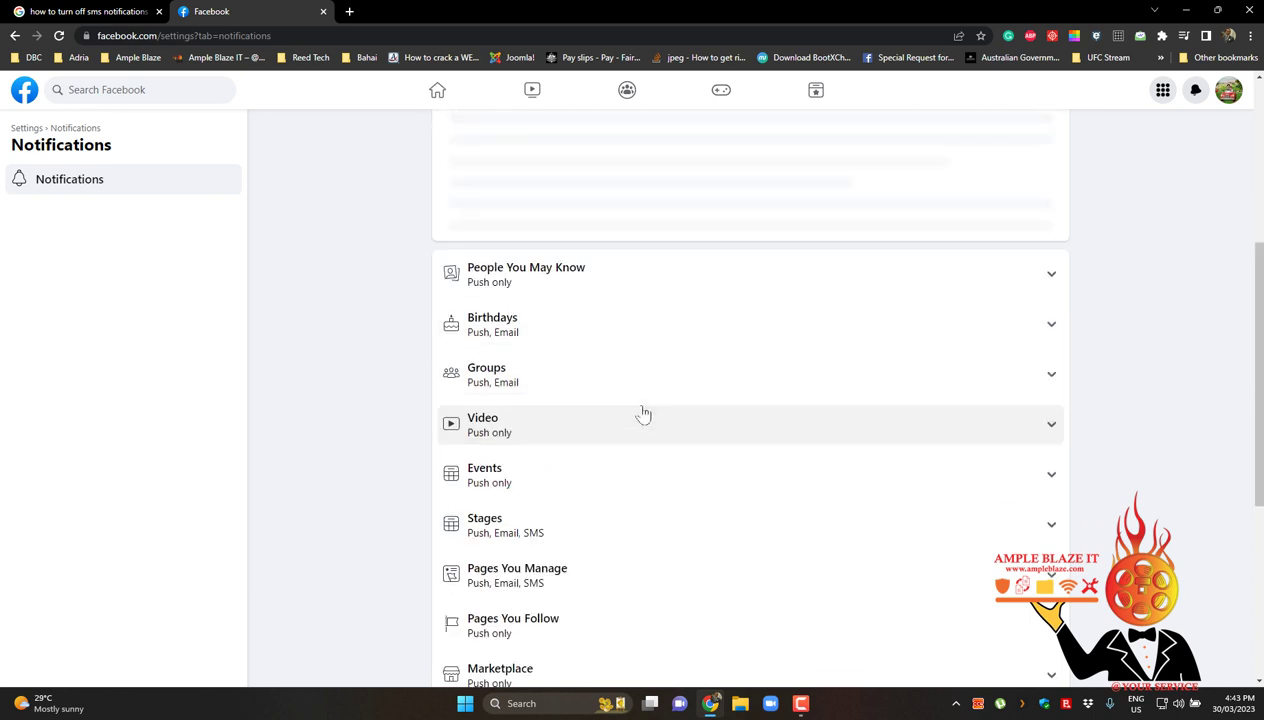
scroll(630, 392, up, 2)
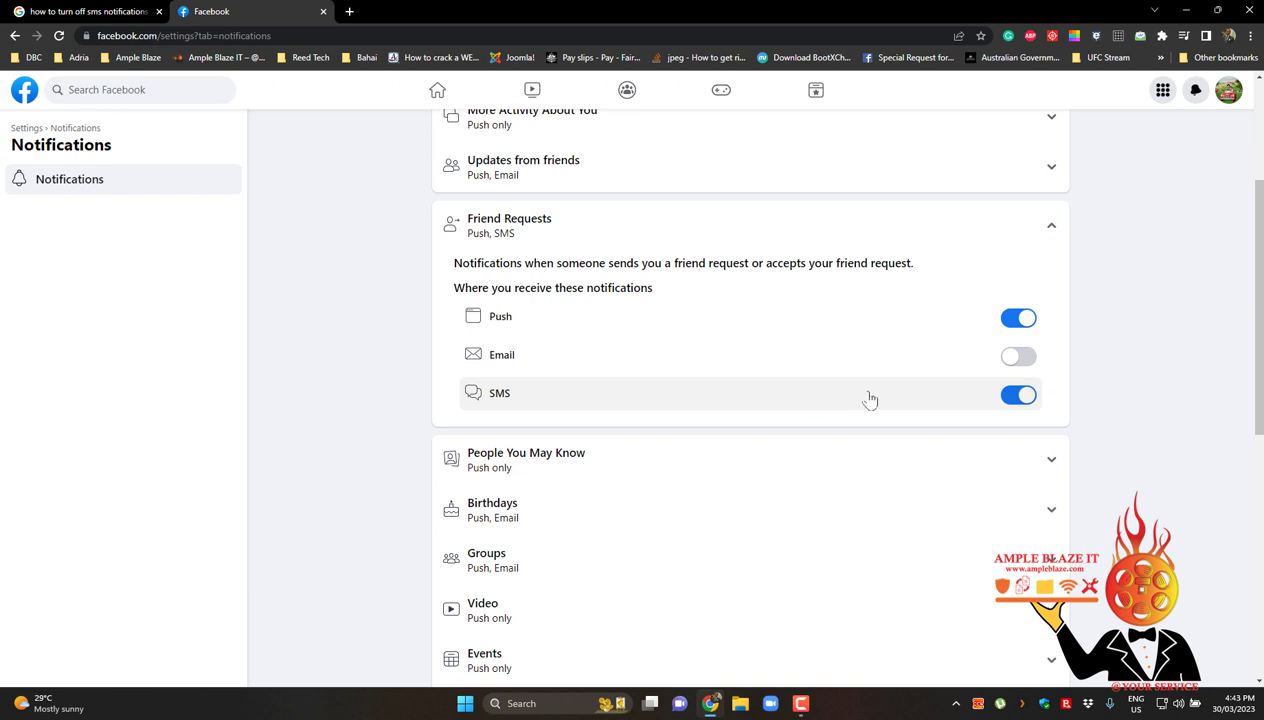
click(1018, 399)
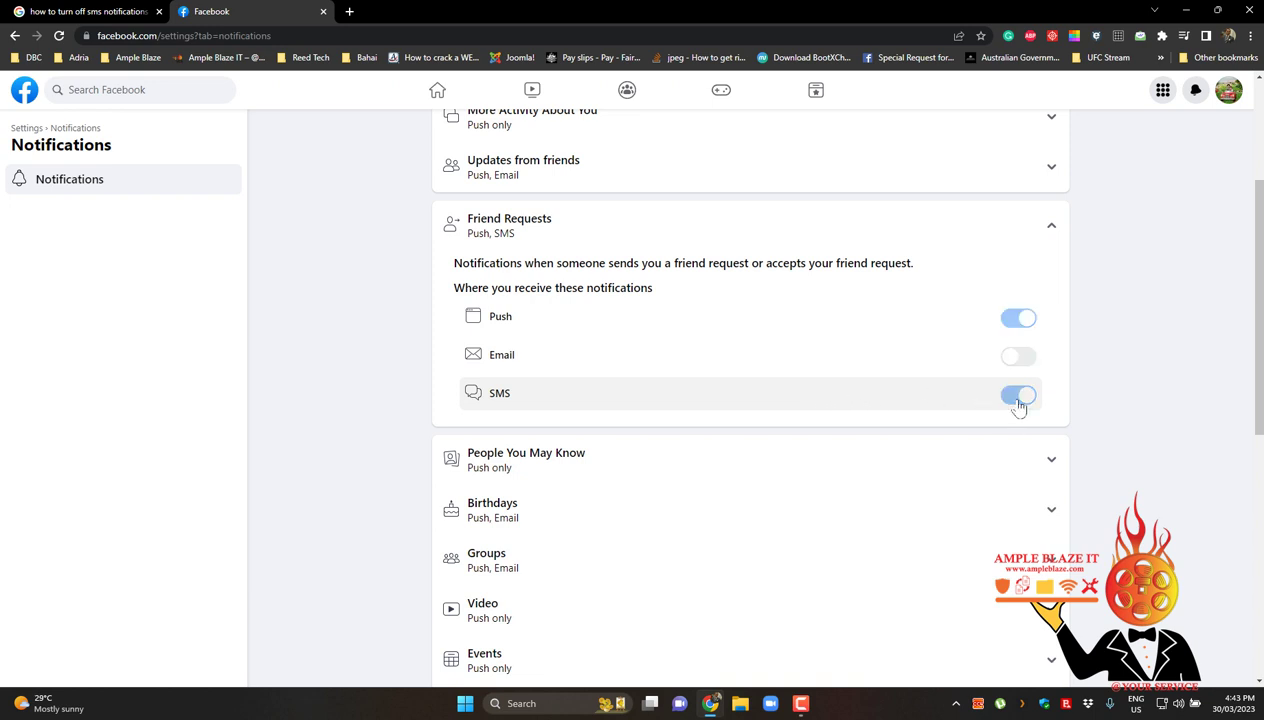
- Turn off SMS notifications for Stages, leaving its push and email delivery on
scroll(818, 437, down, 1)
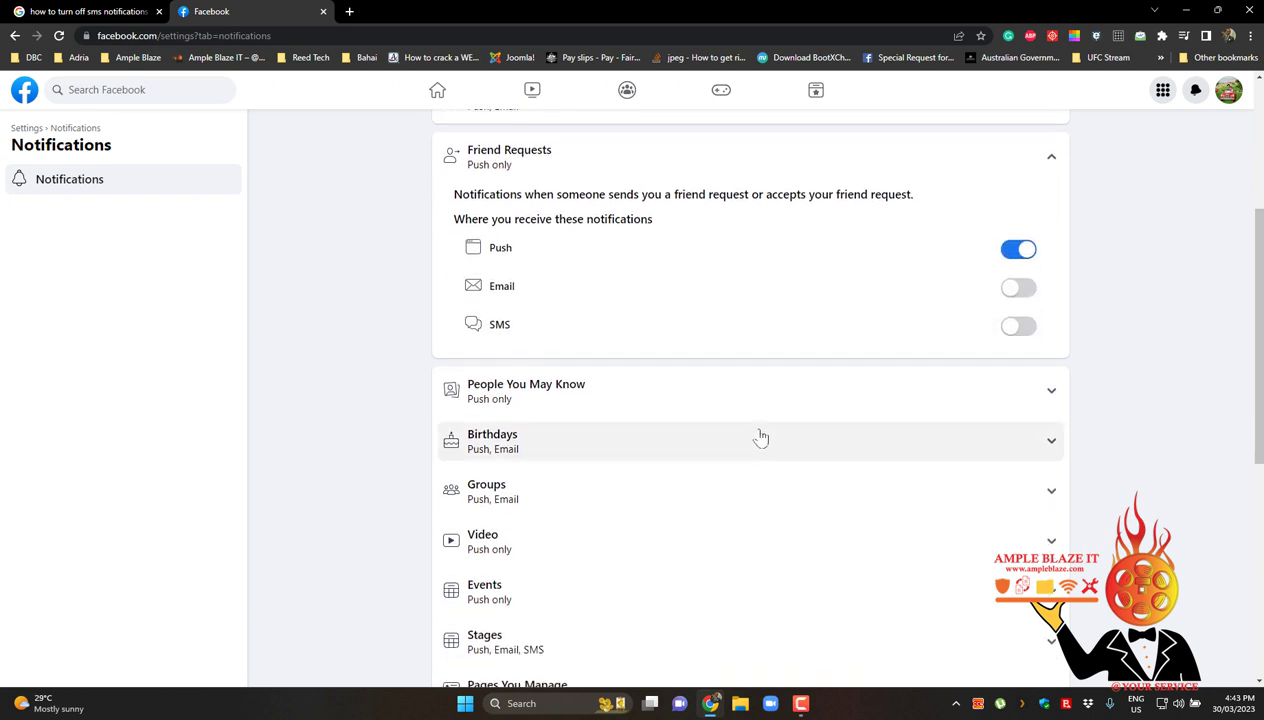
scroll(759, 437, down, 1)
scroll(713, 437, down, 1)
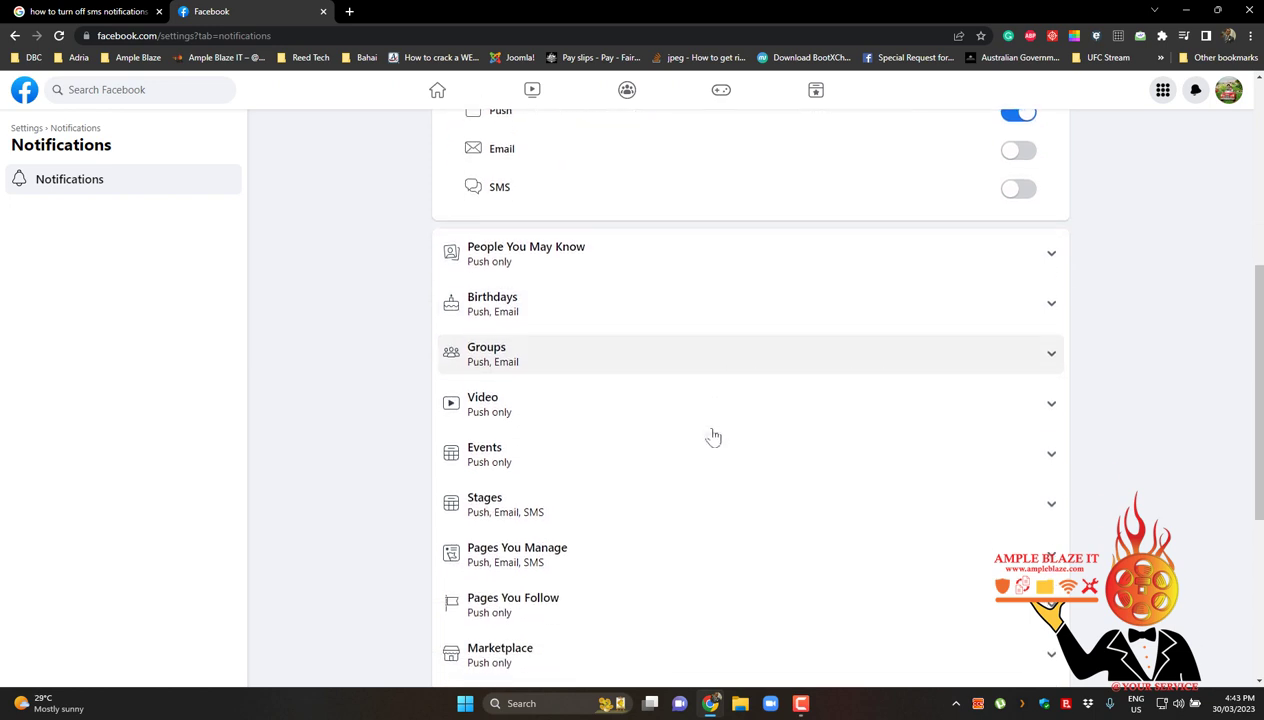
scroll(713, 437, down, 1)
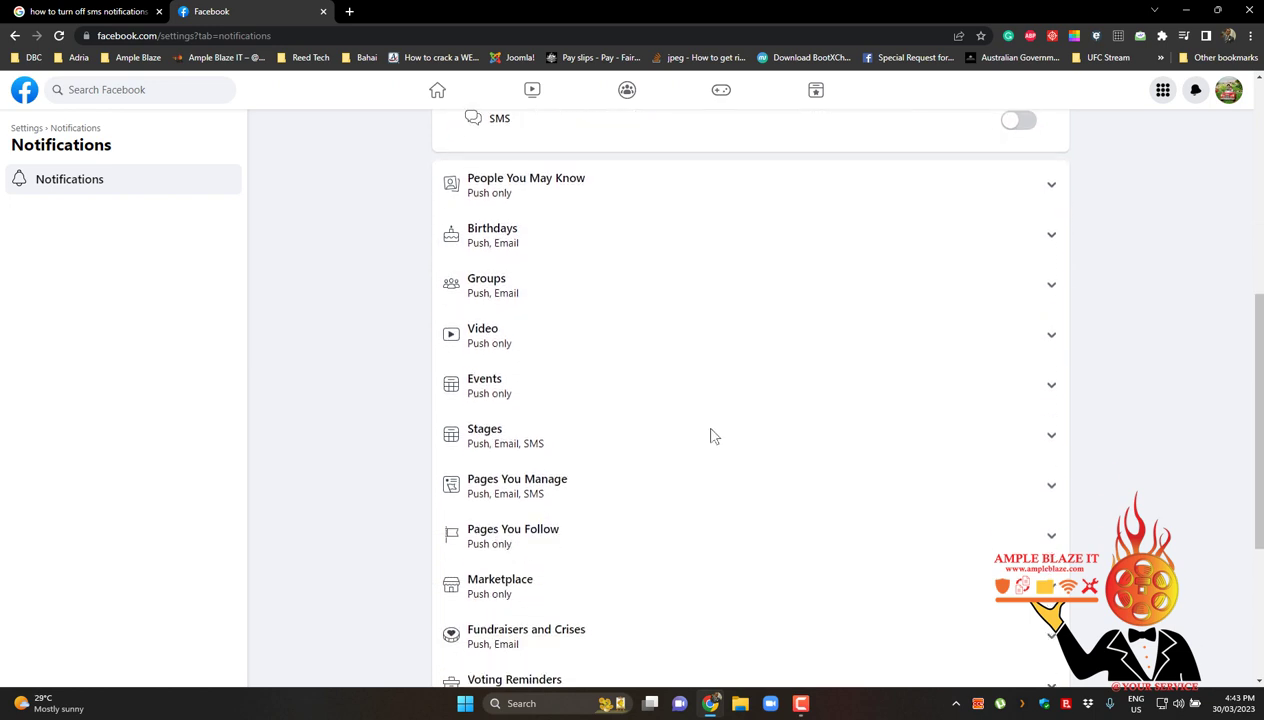
click(664, 447)
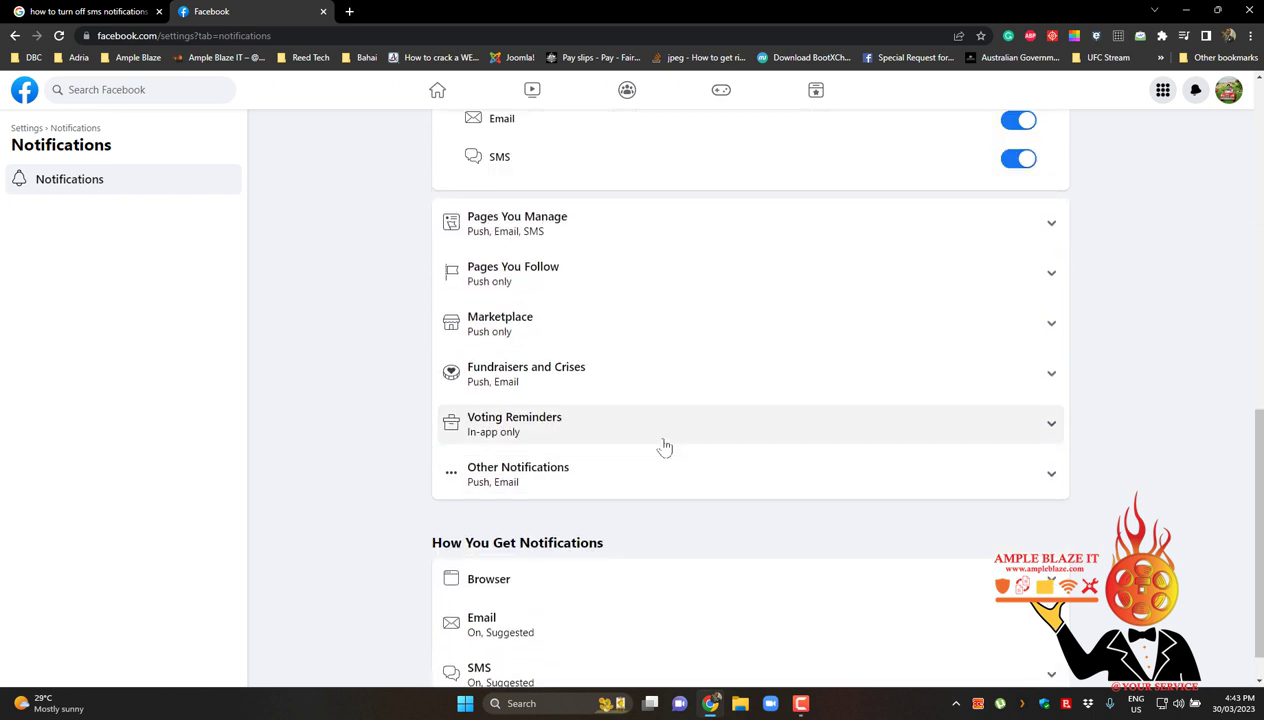
scroll(708, 431, up, 3)
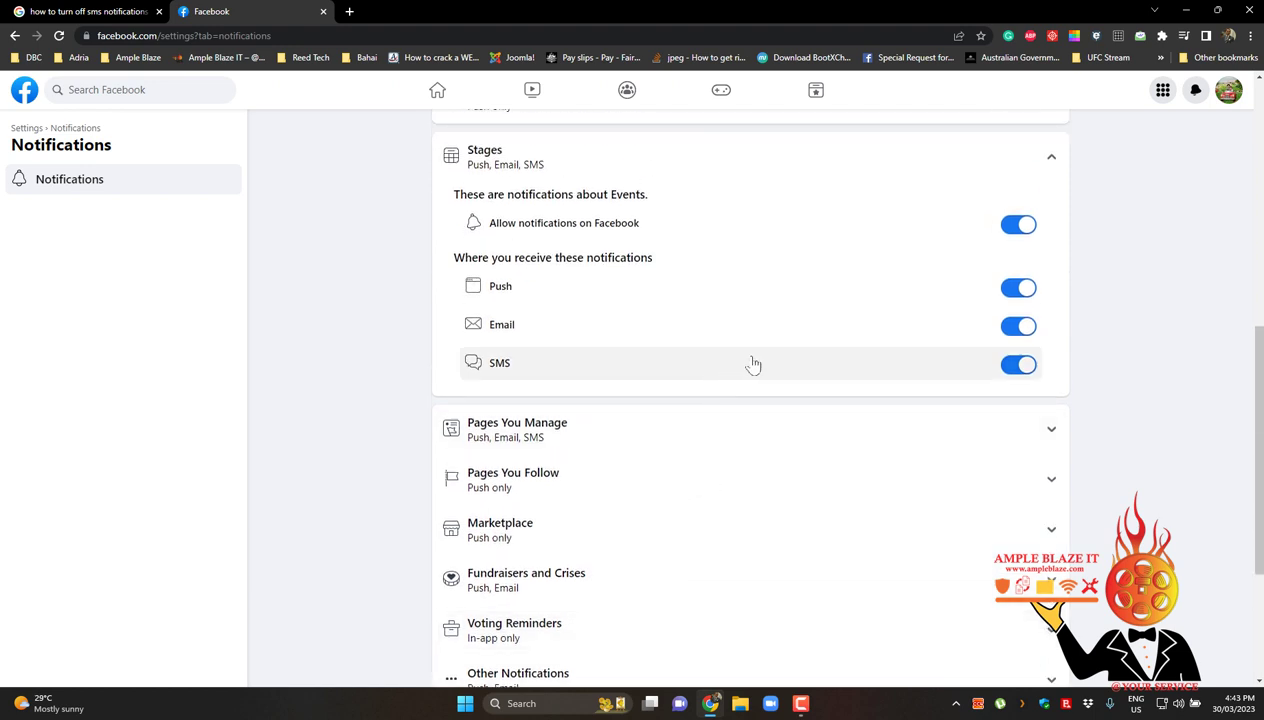
click(1008, 378)
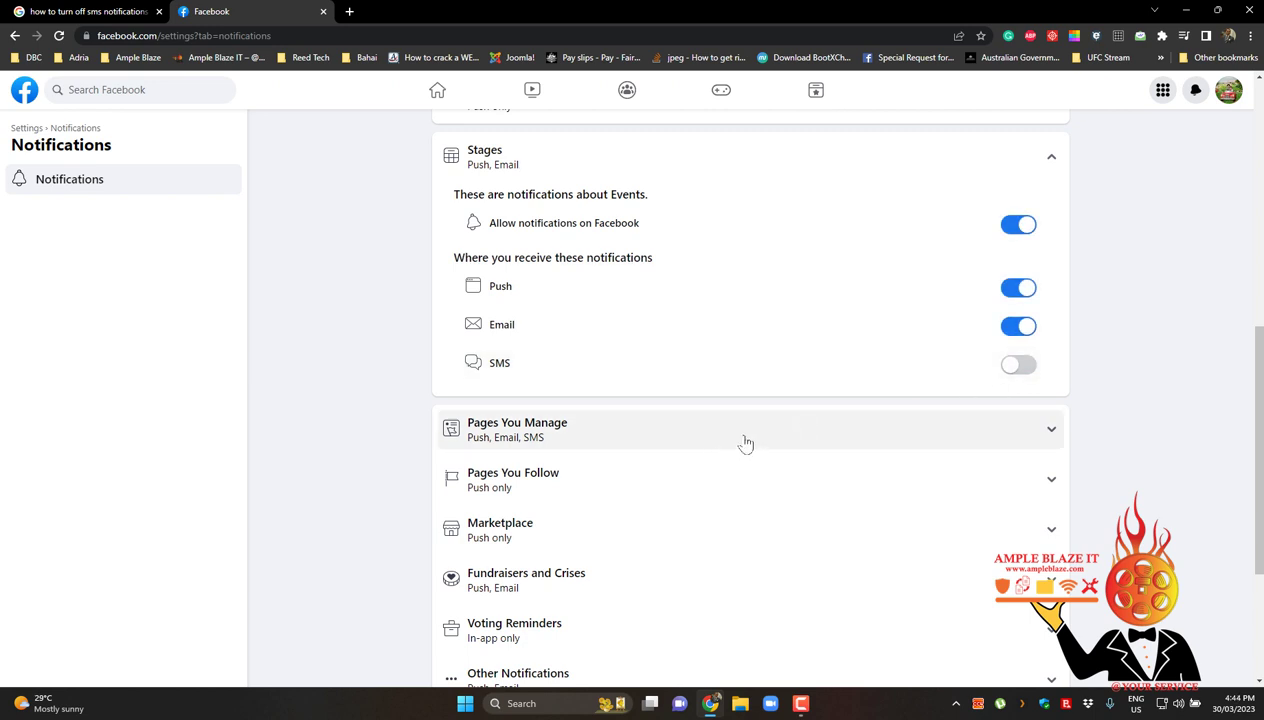
- Open the Ample Blaze IT page's notification settings from Pages You Manage and look through all its options for an SMS setting
click(745, 443)
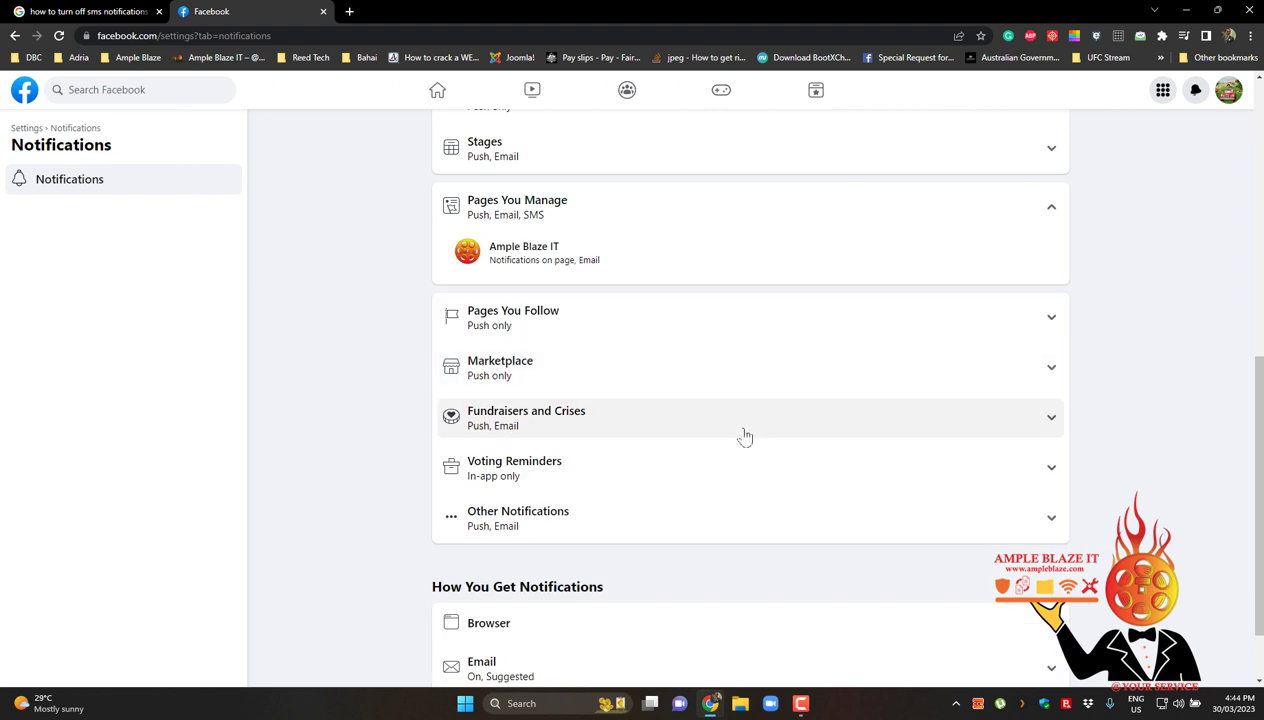
scroll(745, 437, up, 1)
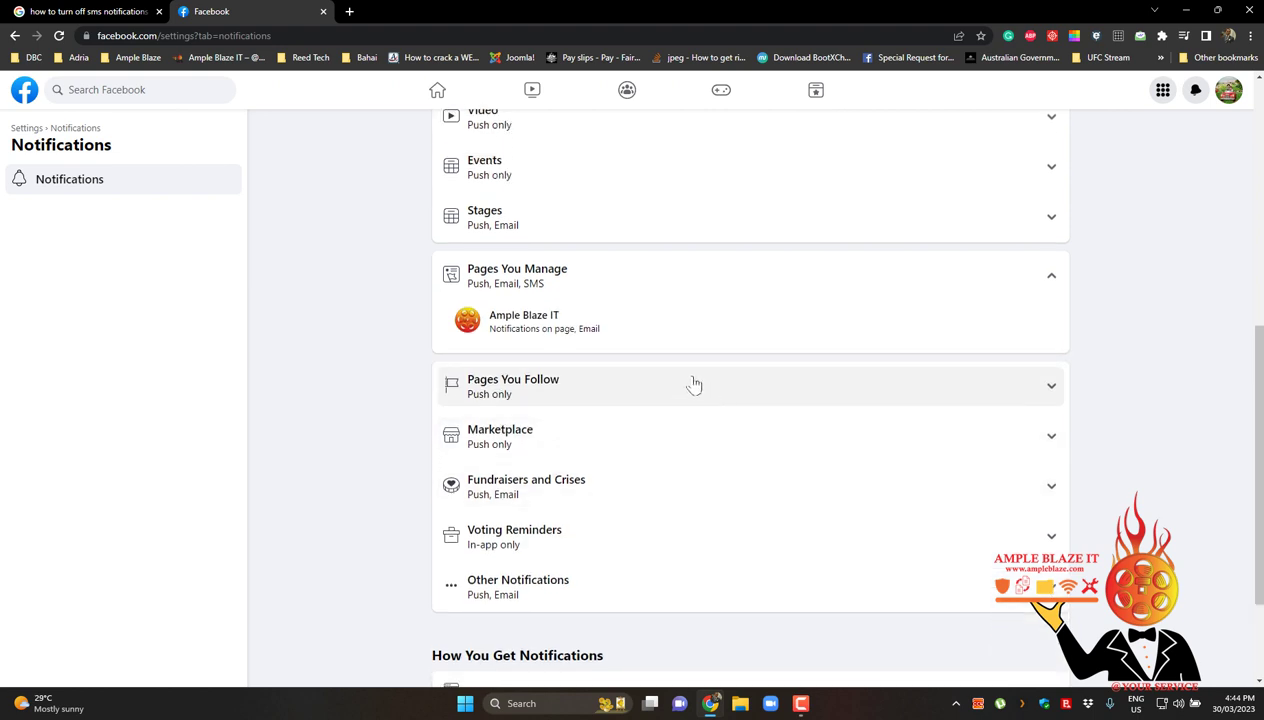
click(585, 340)
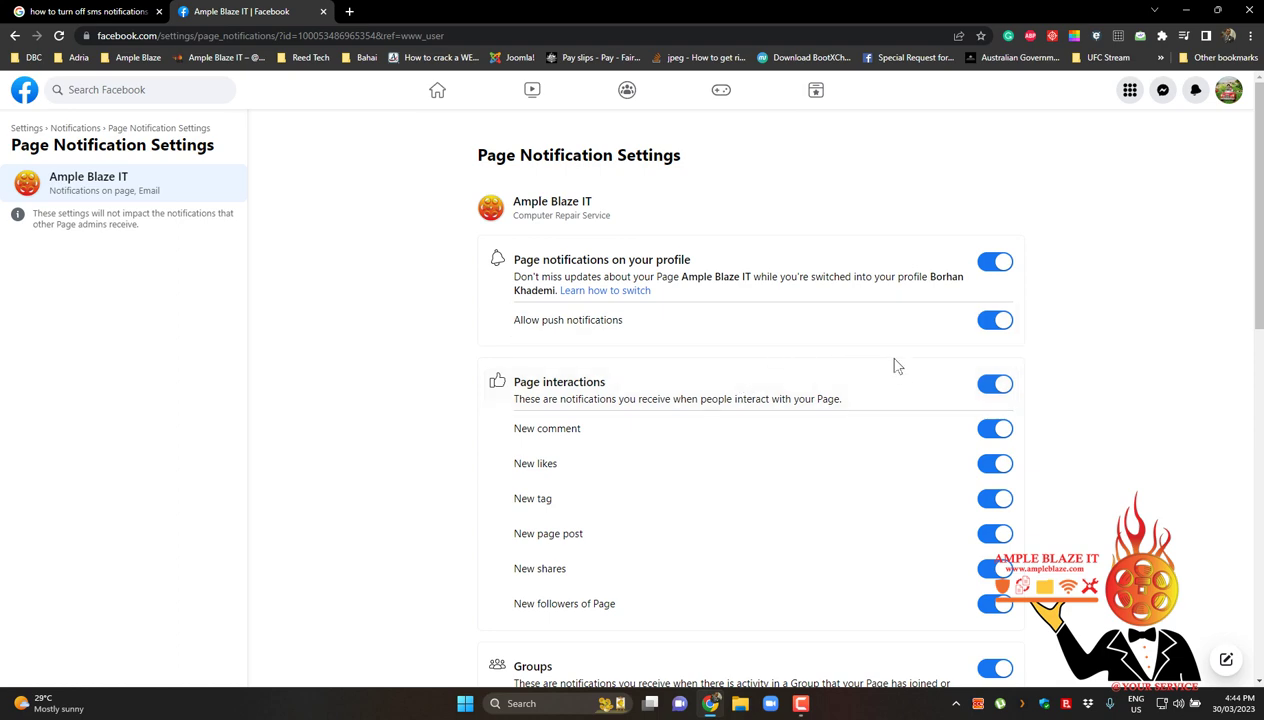
scroll(903, 375, down, 4)
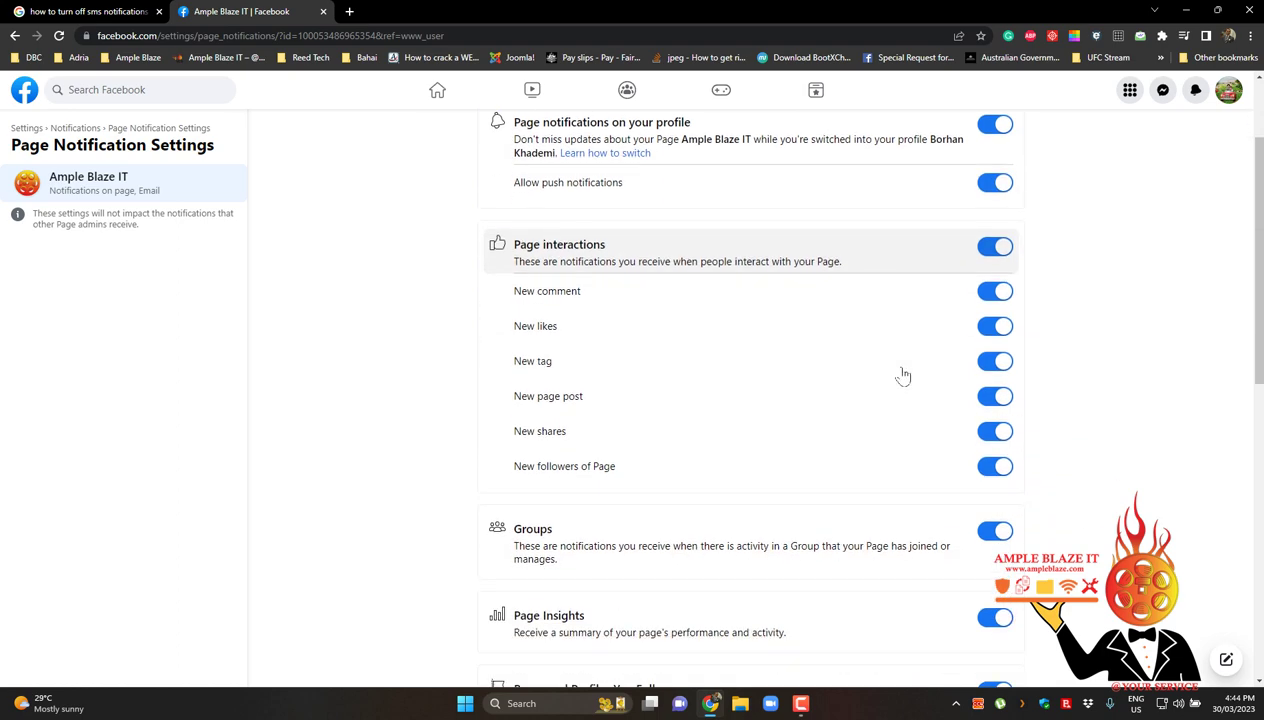
scroll(903, 375, down, 5)
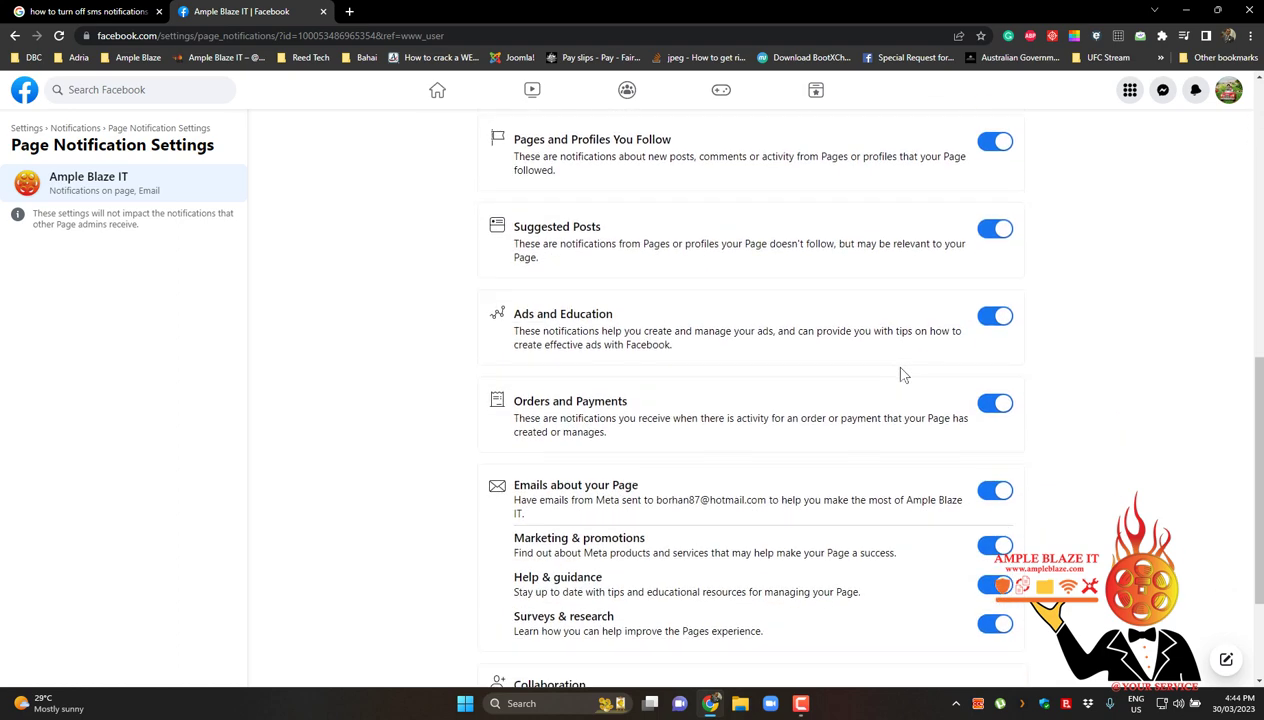
scroll(903, 375, up, 9)
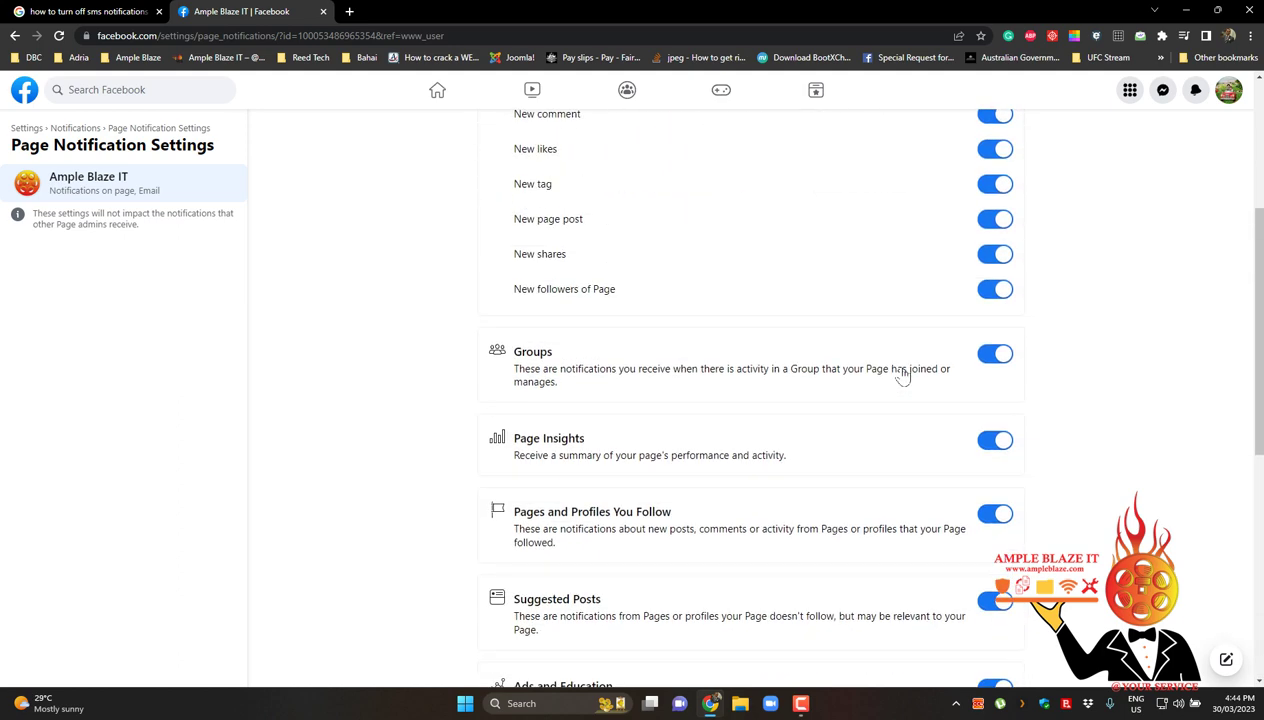
scroll(903, 375, up, 1)
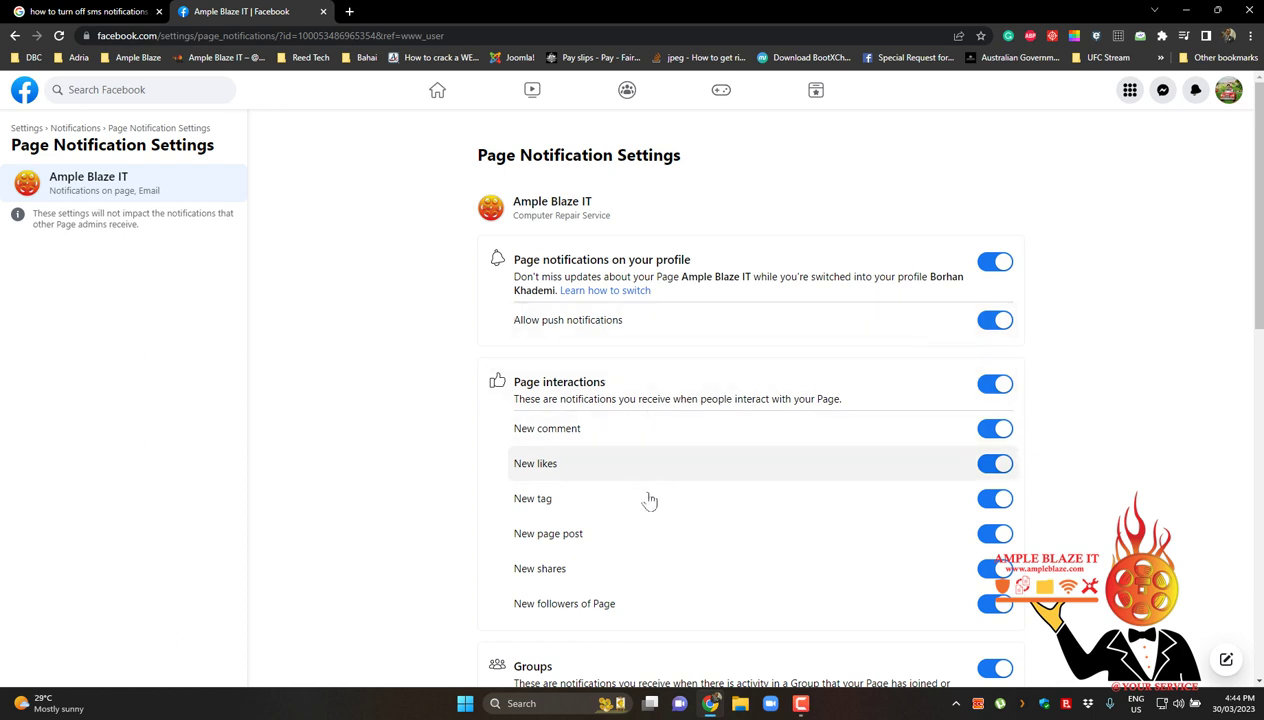
scroll(665, 562, down, 3)
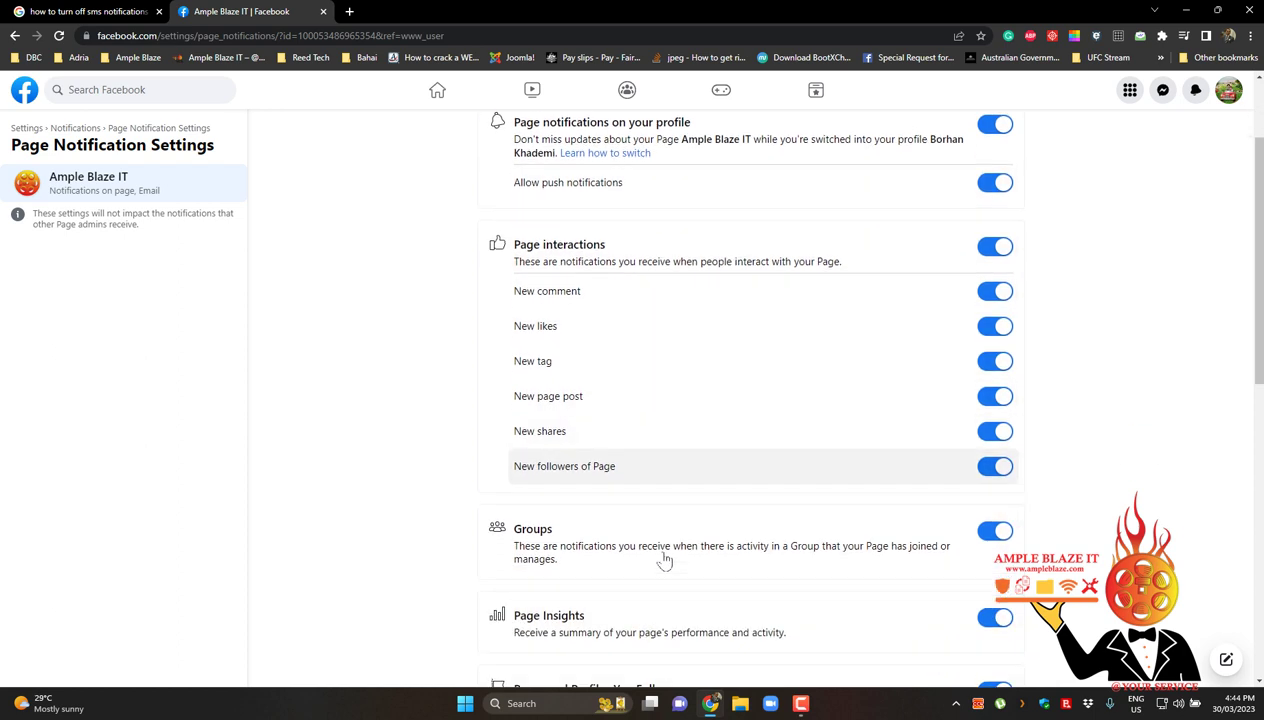
scroll(665, 562, down, 3)
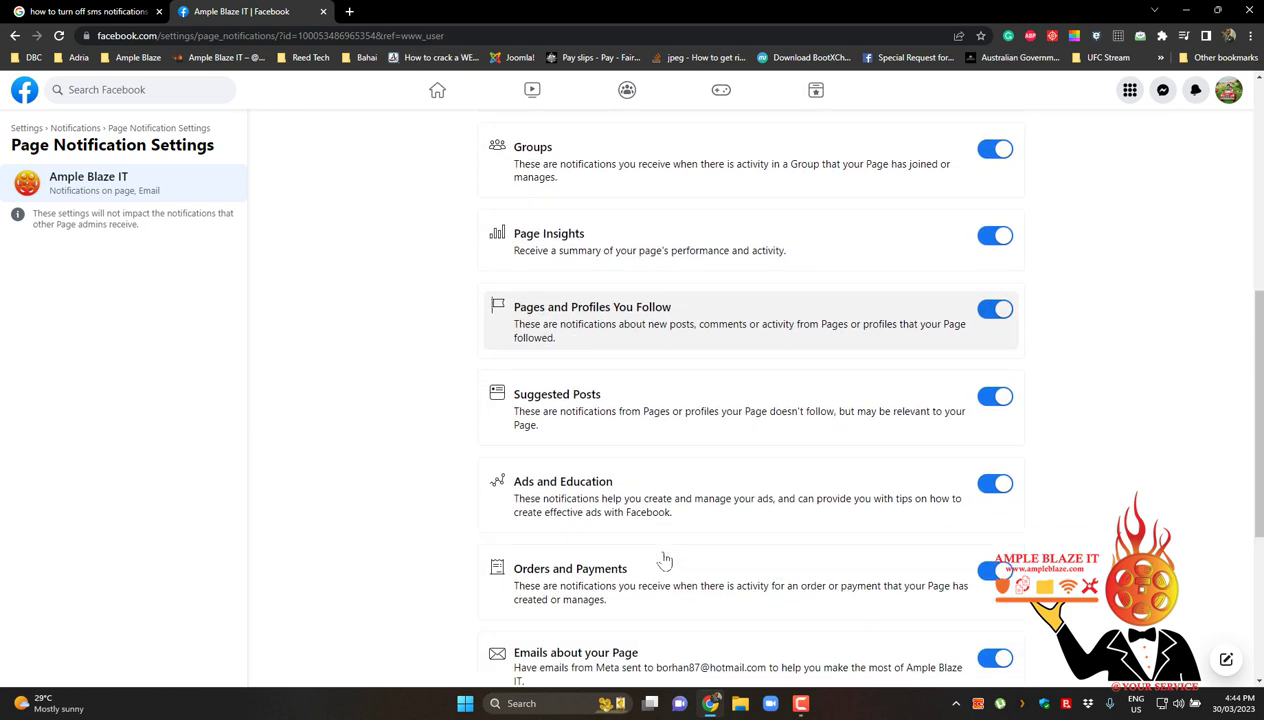
scroll(665, 562, down, 3)
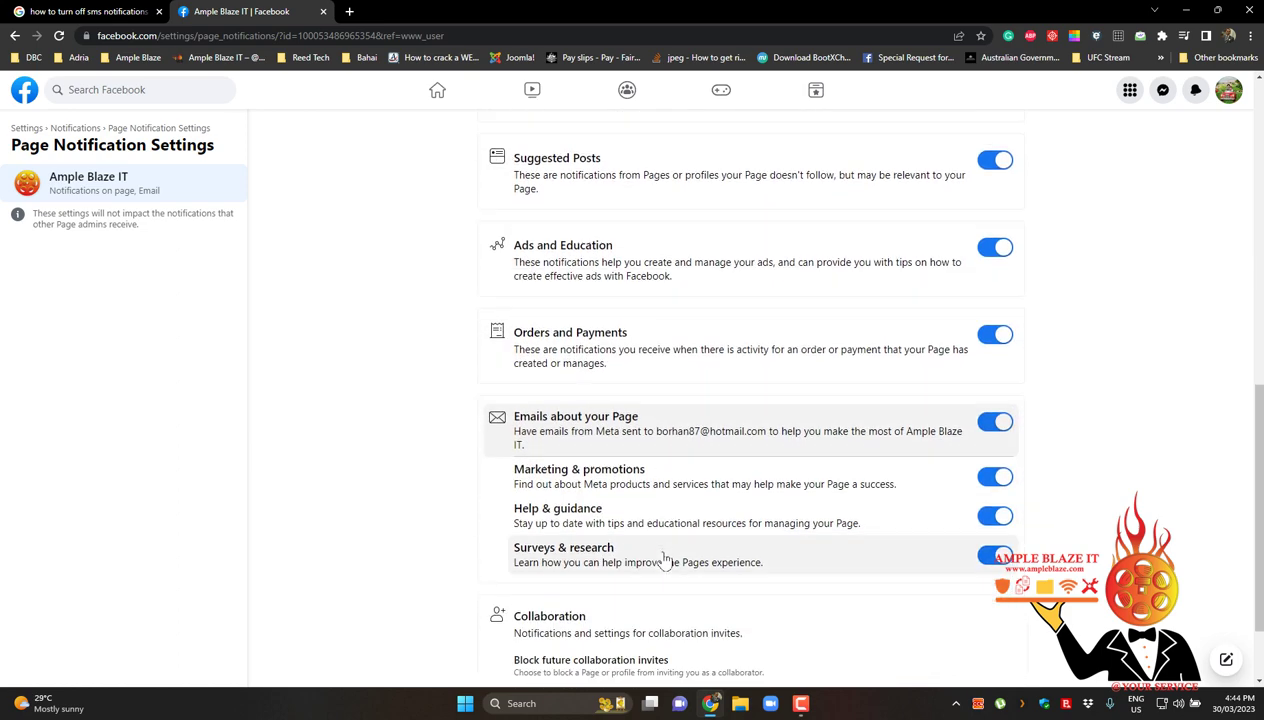
scroll(665, 562, up, 10)
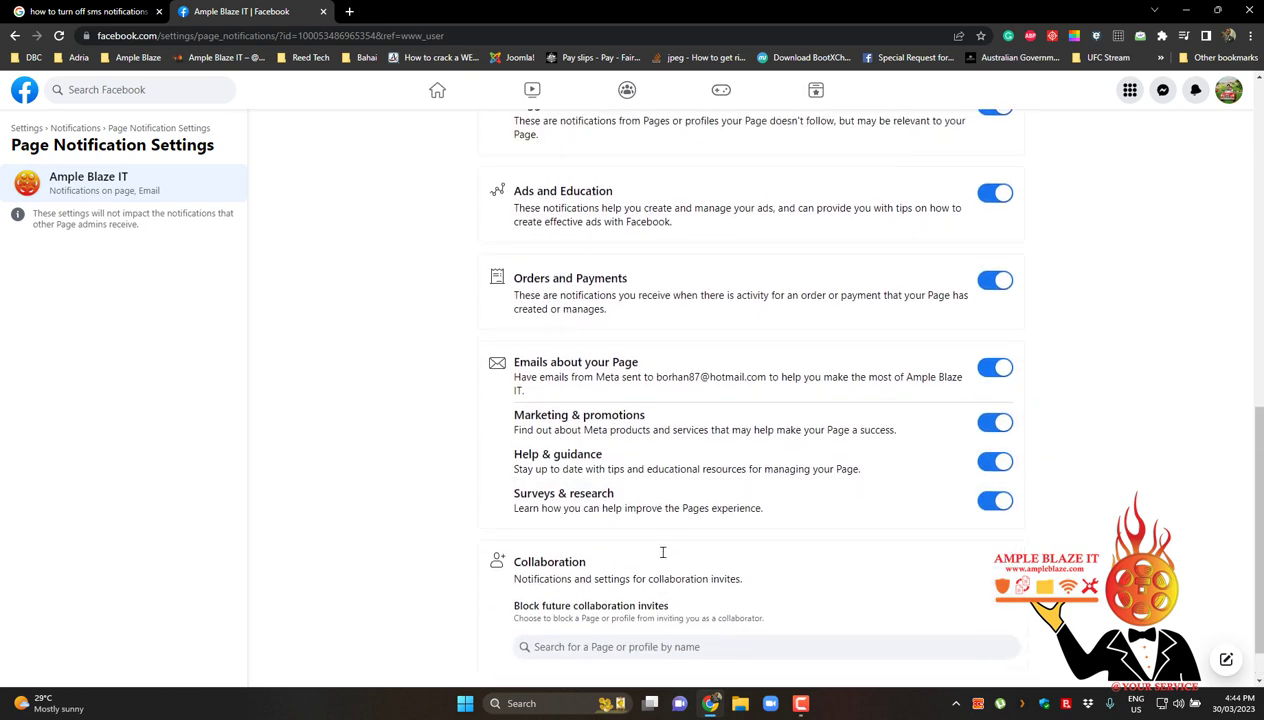
scroll(662, 552, up, 1)
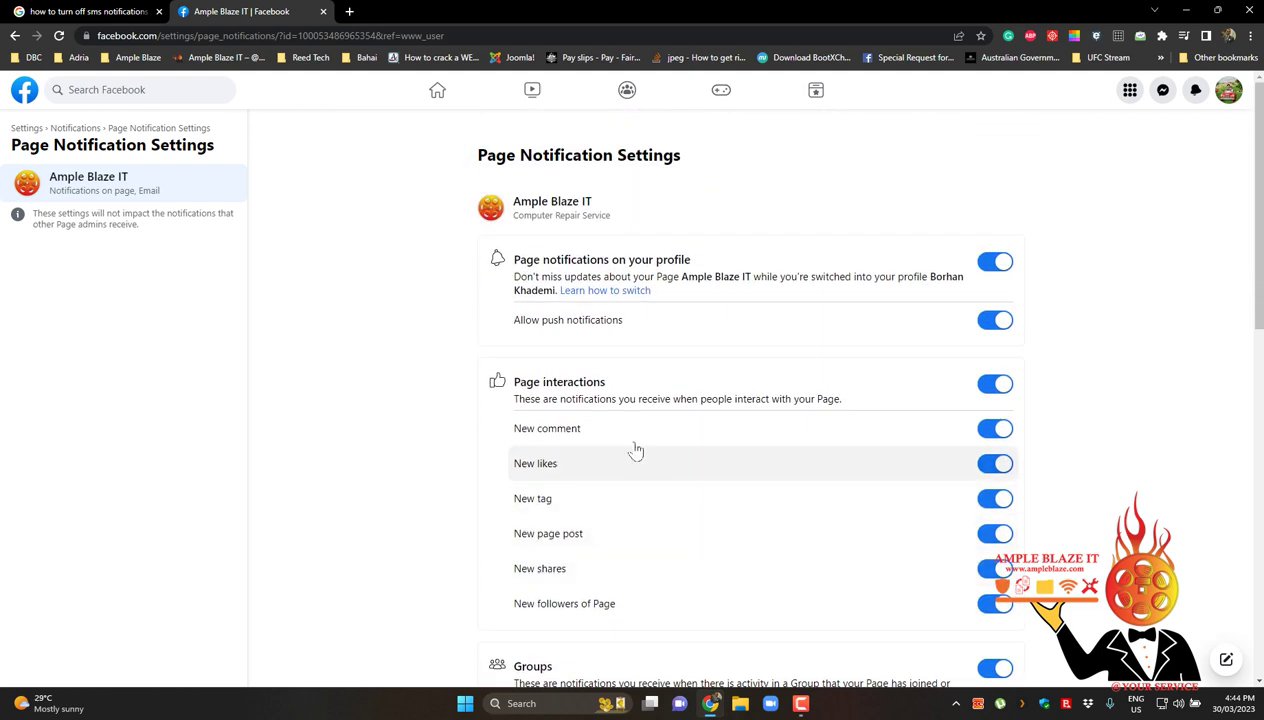
- Return to the account's notification settings and review the delivery methods of every category for remaining SMS notifications
click(16, 42)
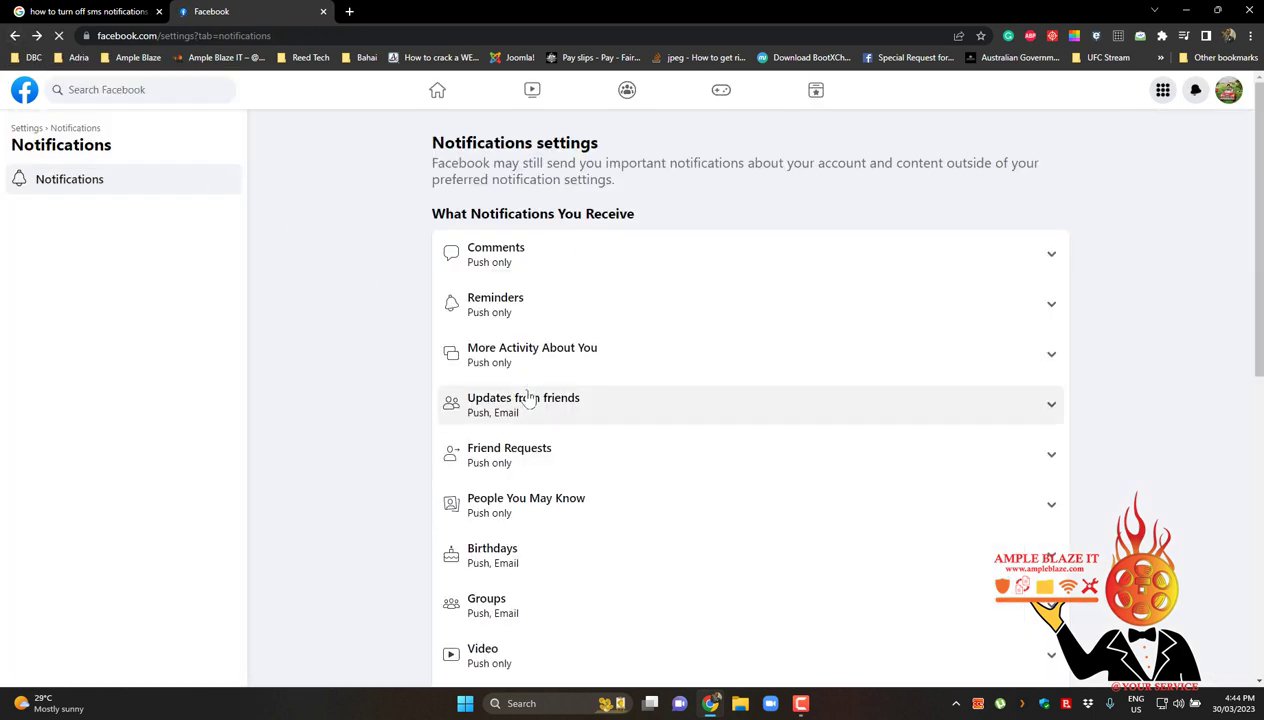
scroll(603, 460, down, 3)
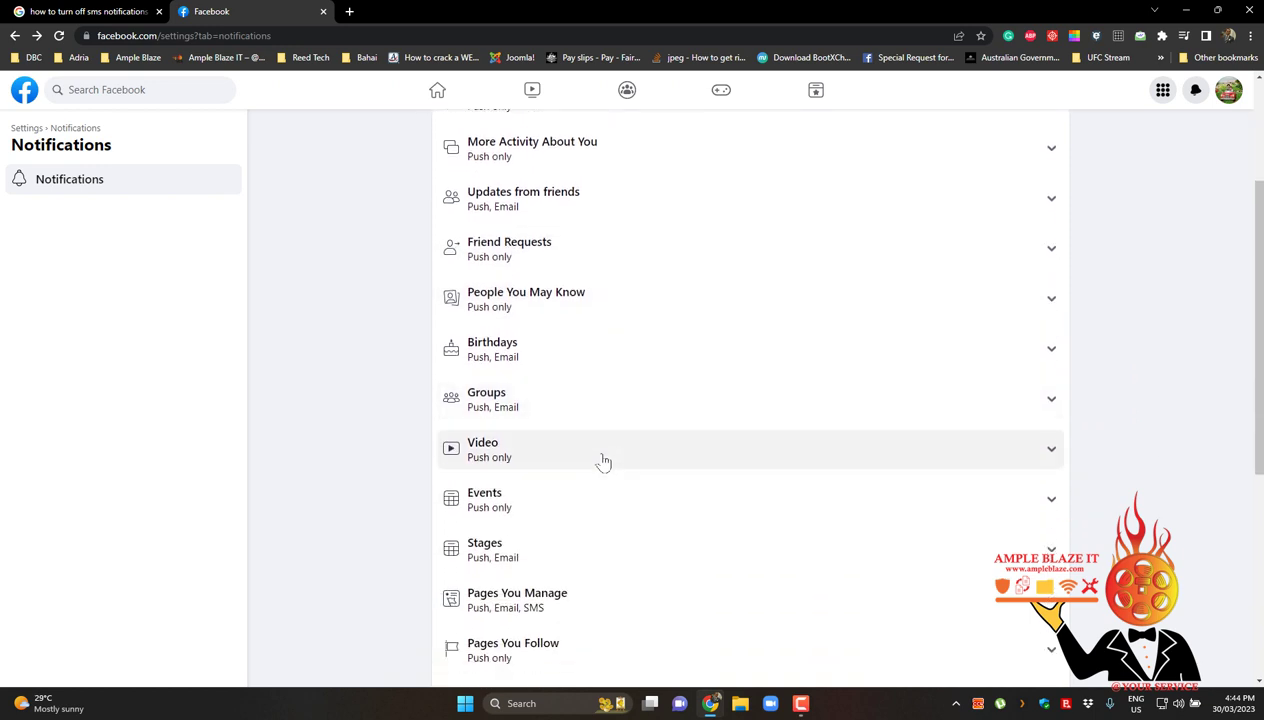
scroll(603, 460, down, 1)
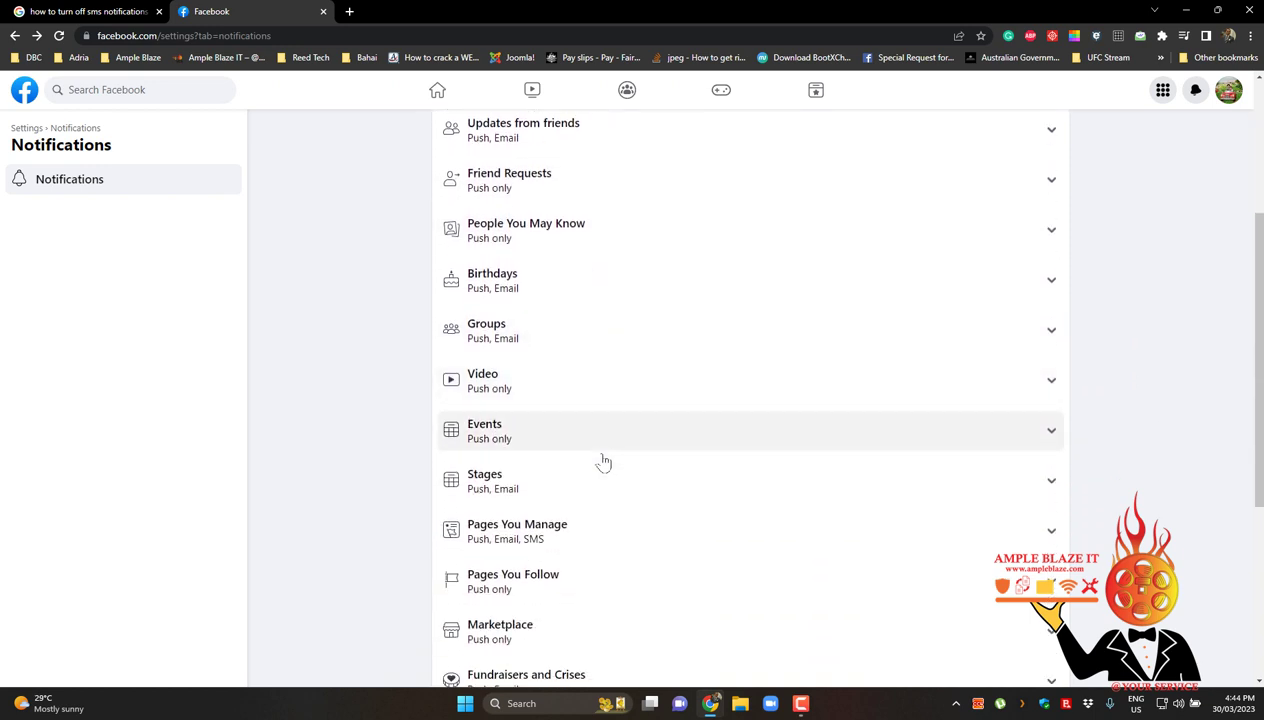
scroll(601, 462, down, 1)
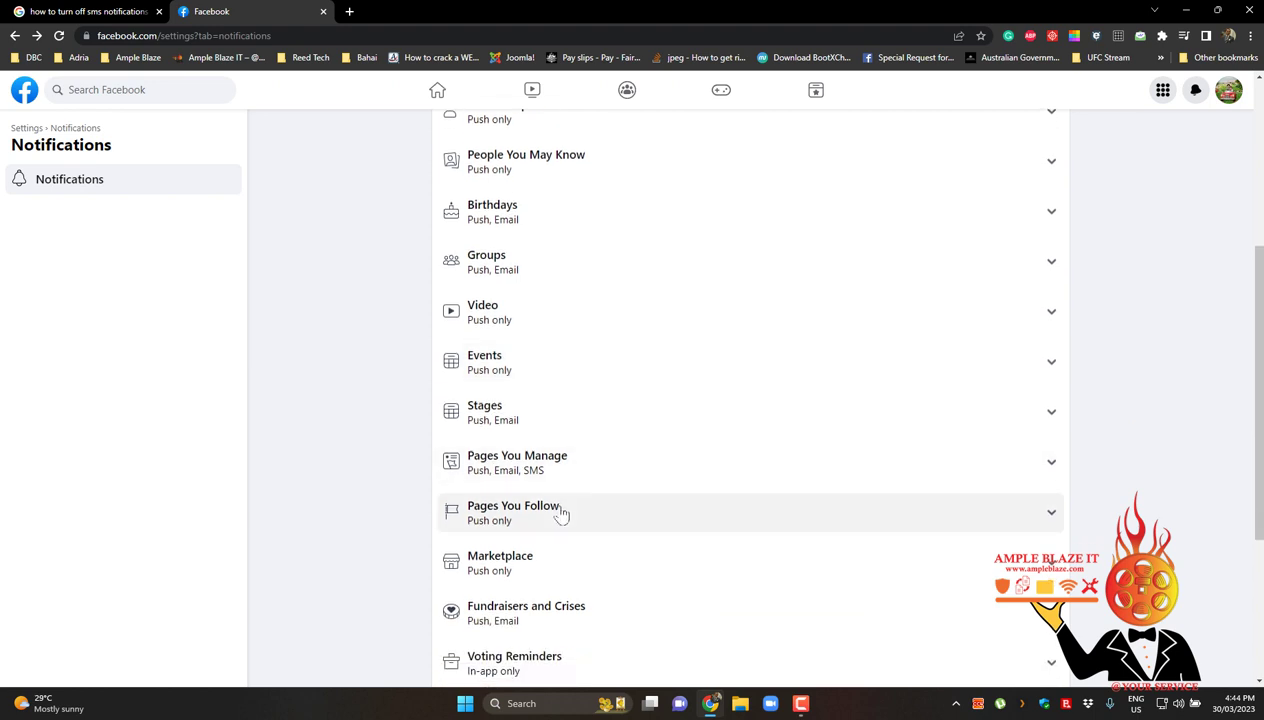
scroll(567, 515, down, 1)
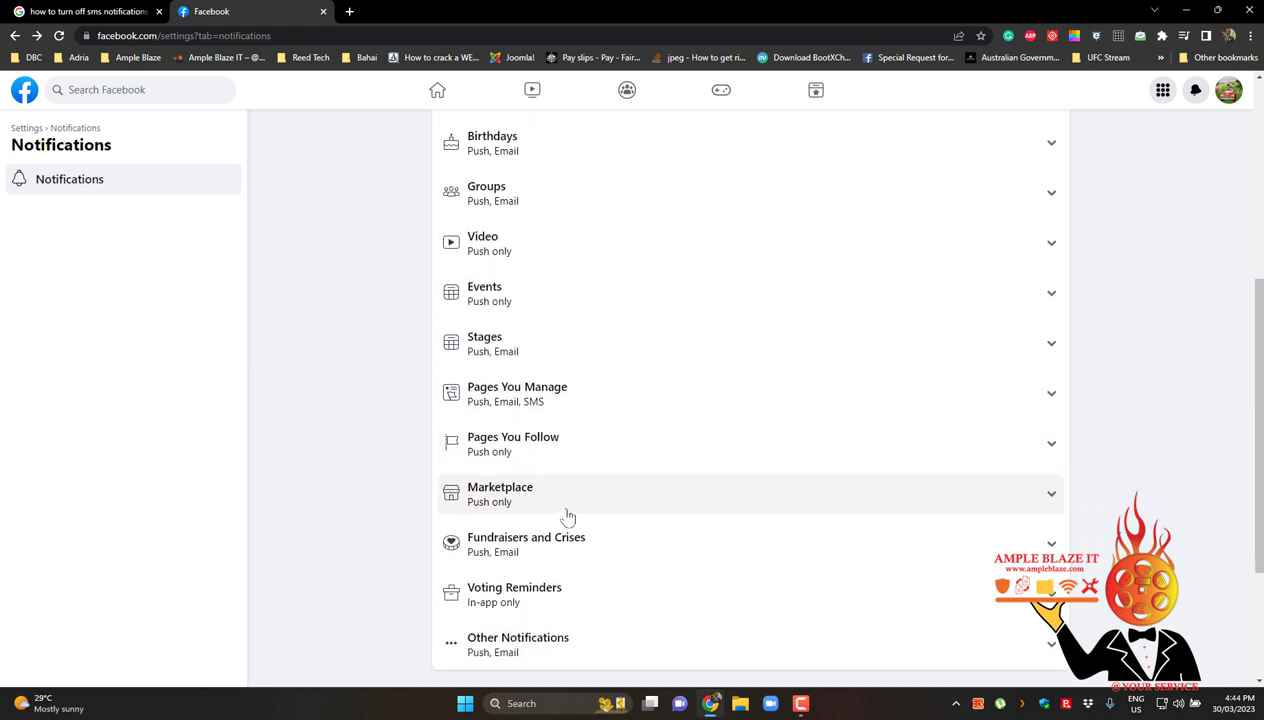
scroll(578, 566, down, 1)
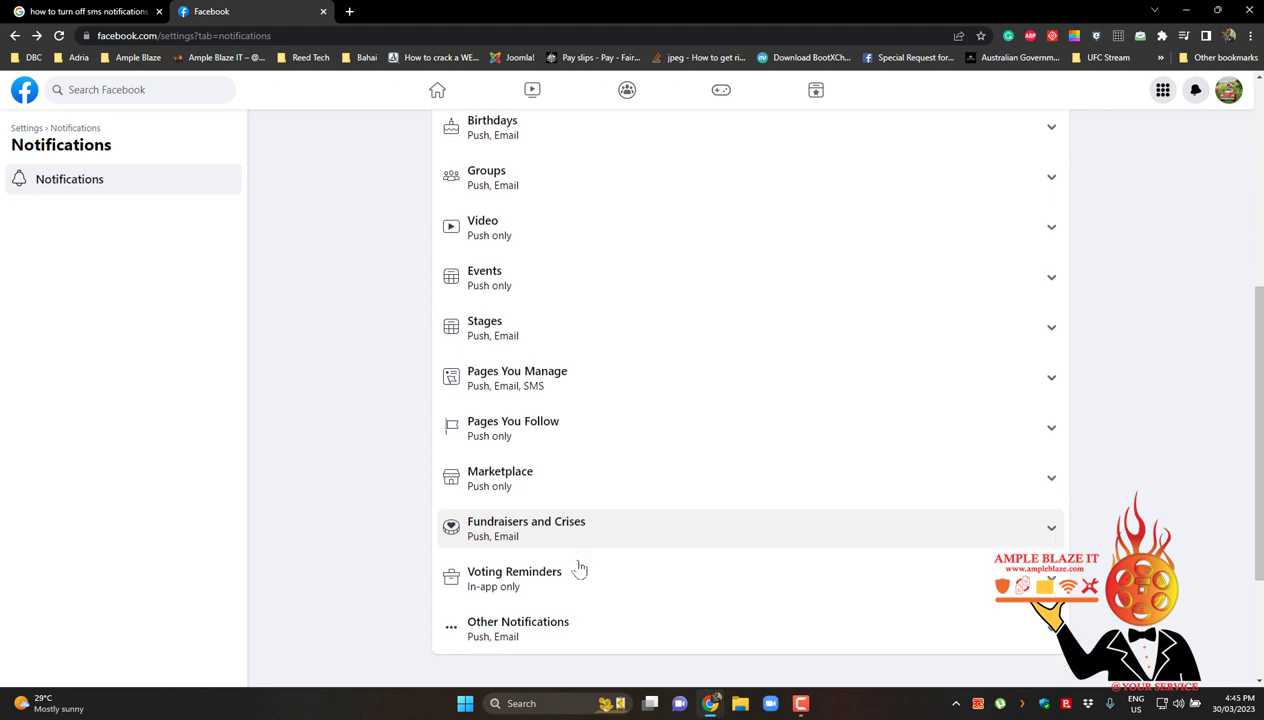
scroll(578, 568, down, 1)
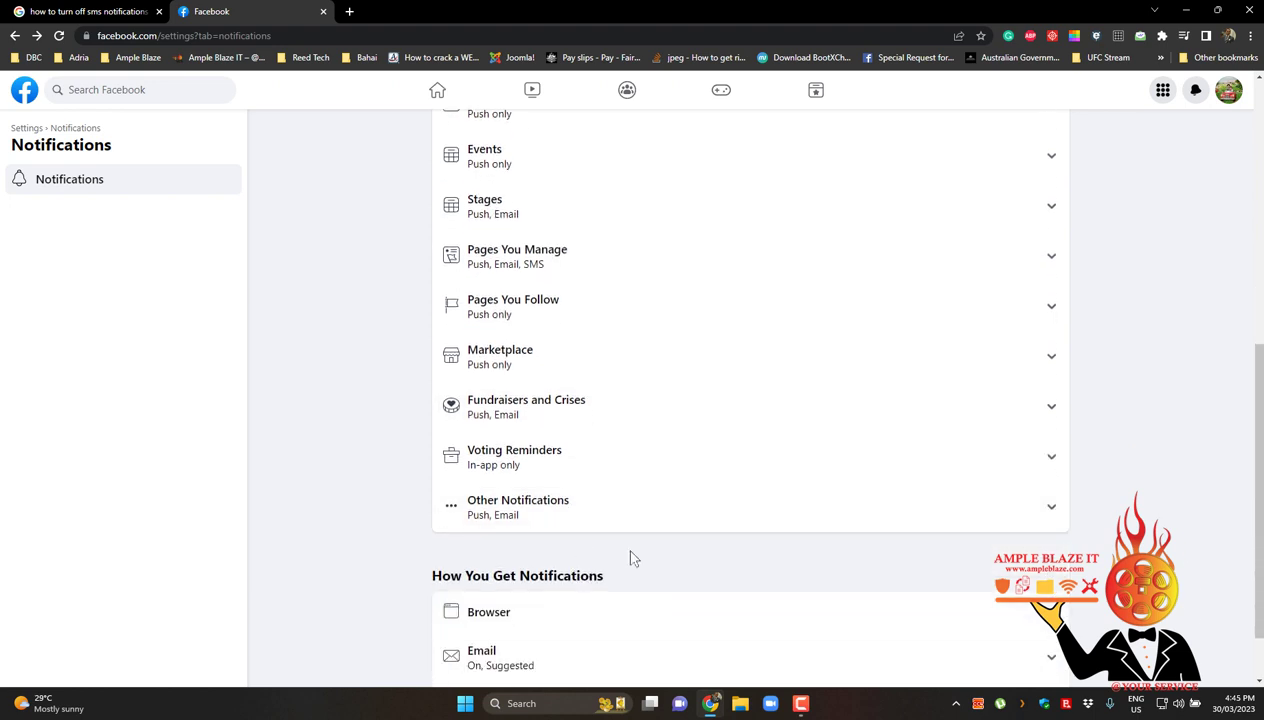
scroll(632, 558, up, 2)
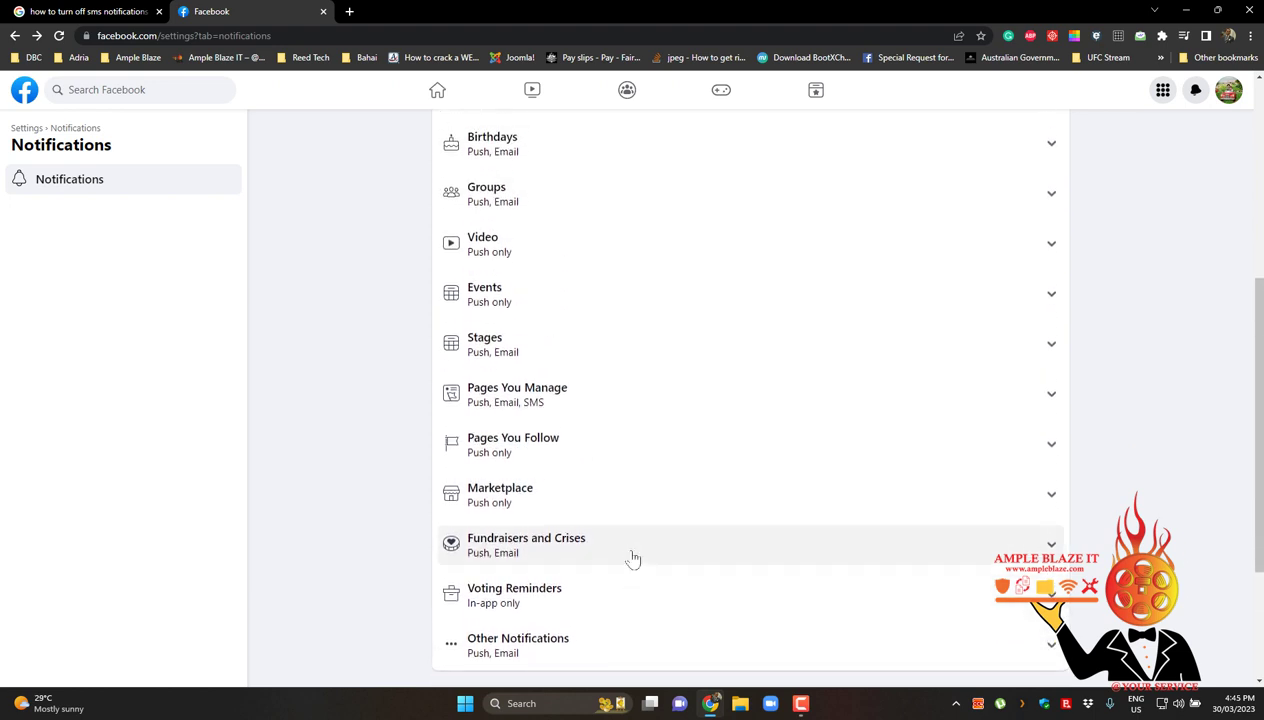
scroll(632, 558, up, 2)
scroll(632, 558, up, 1)
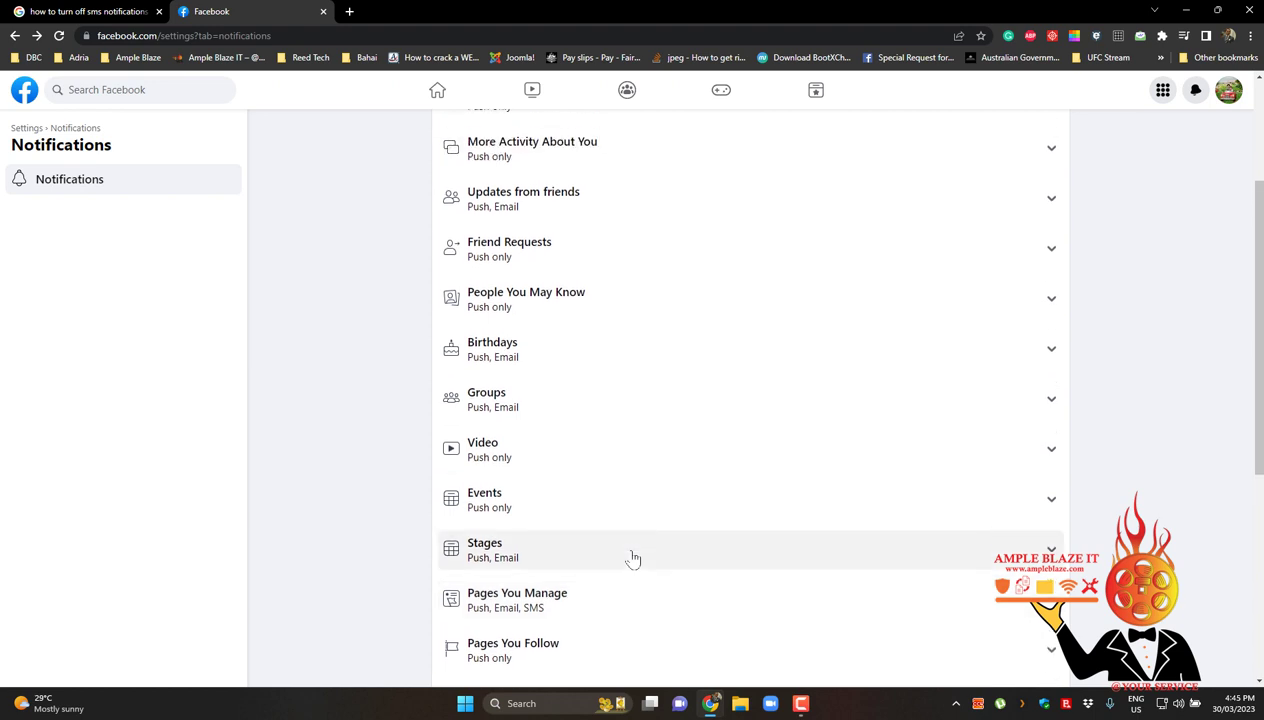